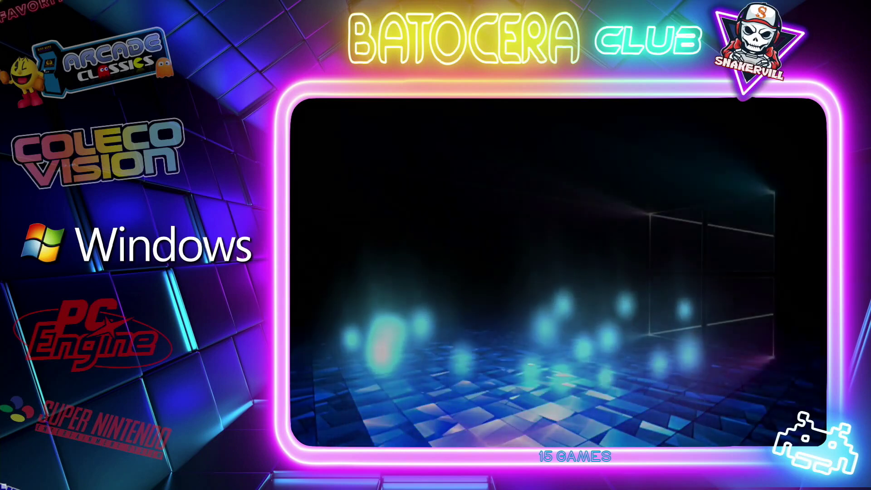
- Enter the Windows system from the carousel, landing on Astebreed's detail page
key("Return")
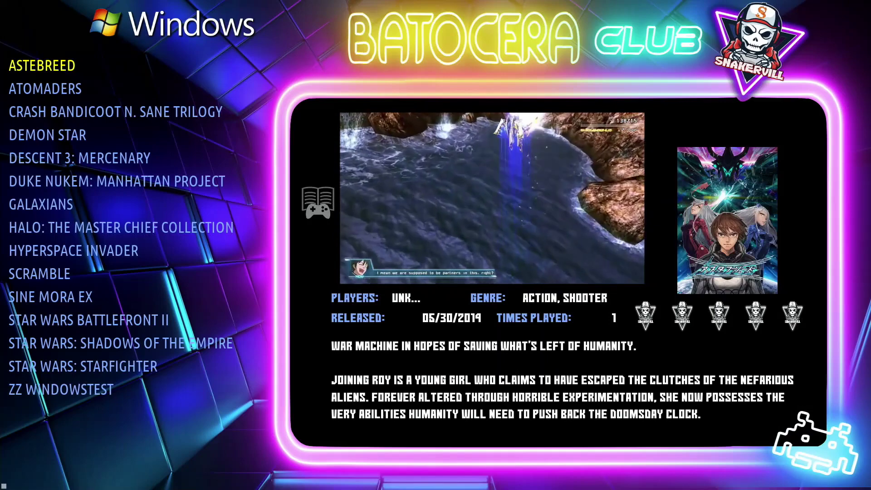
- Browse the Windows games down to Scramble, back up to Hyperspace Invader, then return to the carousel
key("Down")
key("Down")
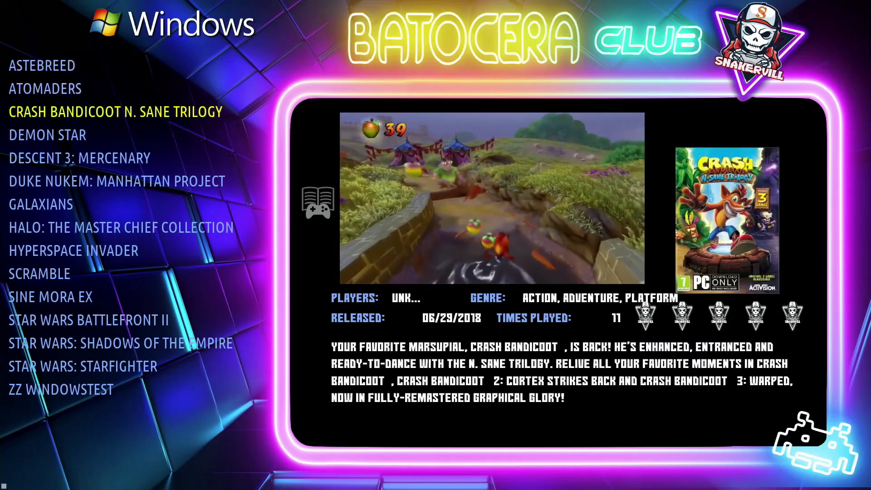
key("Down")
key("Down")
key("Down")
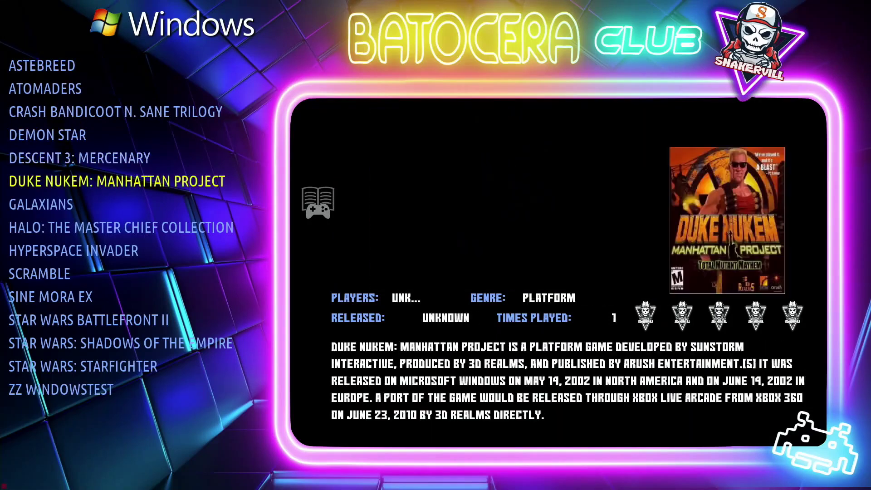
key("Down")
key("Down")
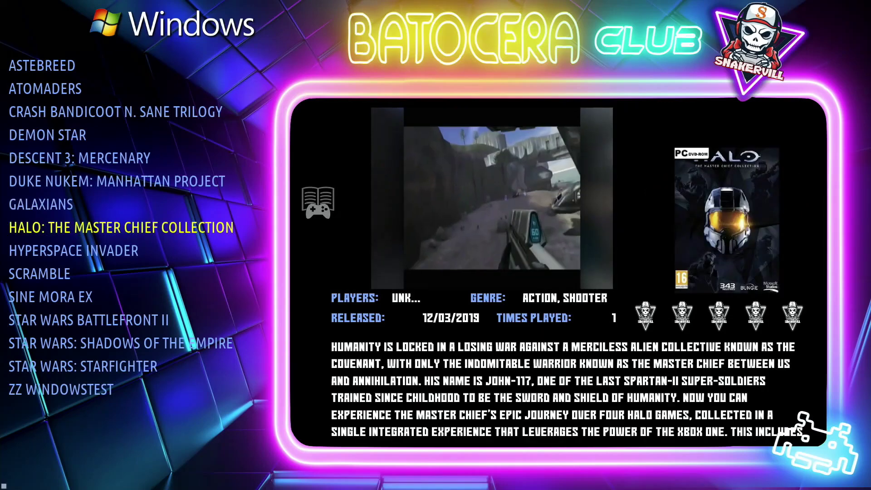
key("Down")
key("Down")
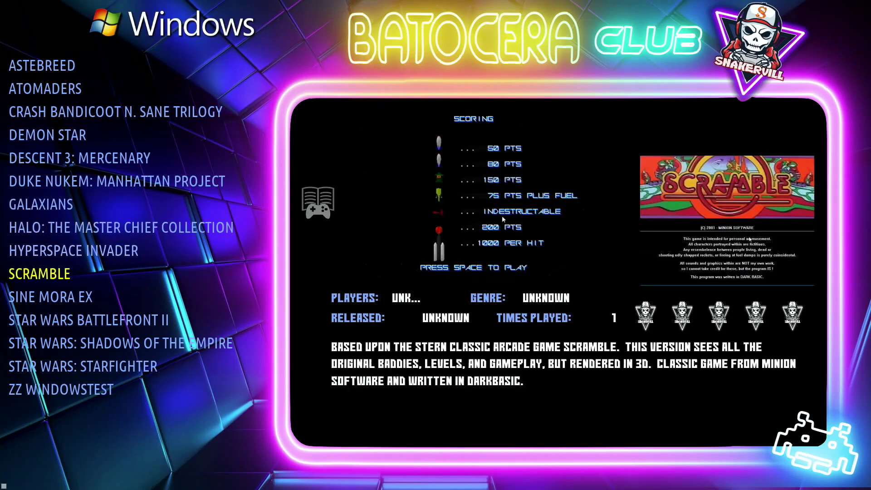
key("Down")
key("Down")
key("Down")
key("Down")
key("Up")
key("Up")
key("Up")
key("Up")
key("Up")
key("Escape")
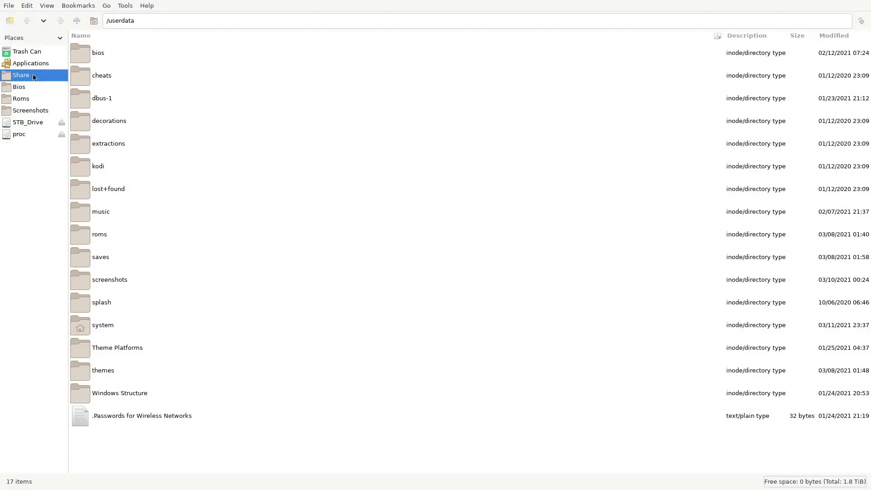
- Go to 5TB_Drive's '000 Batocera Installs' folder and select GalactixSetup.exe
left_click(32, 123)
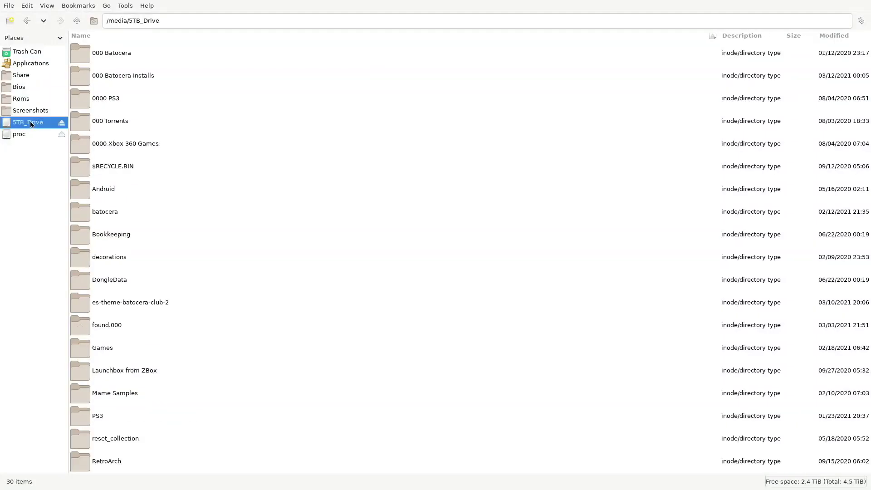
double_click(134, 76)
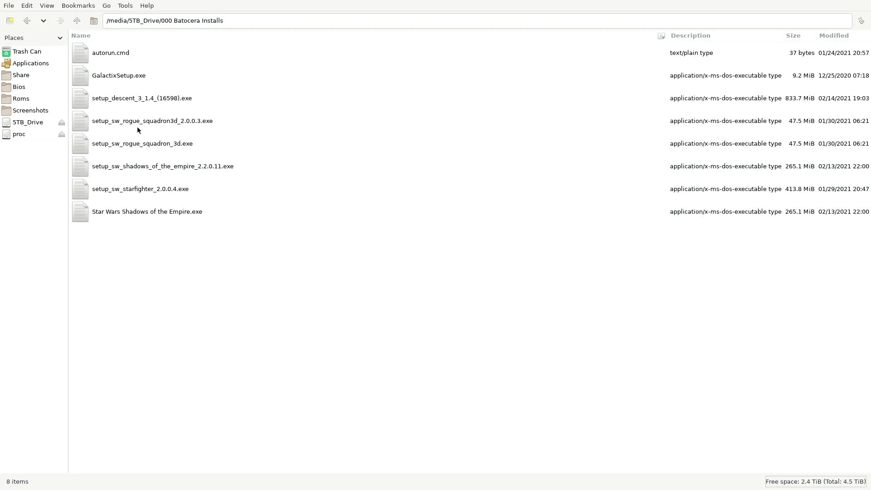
left_click(133, 77)
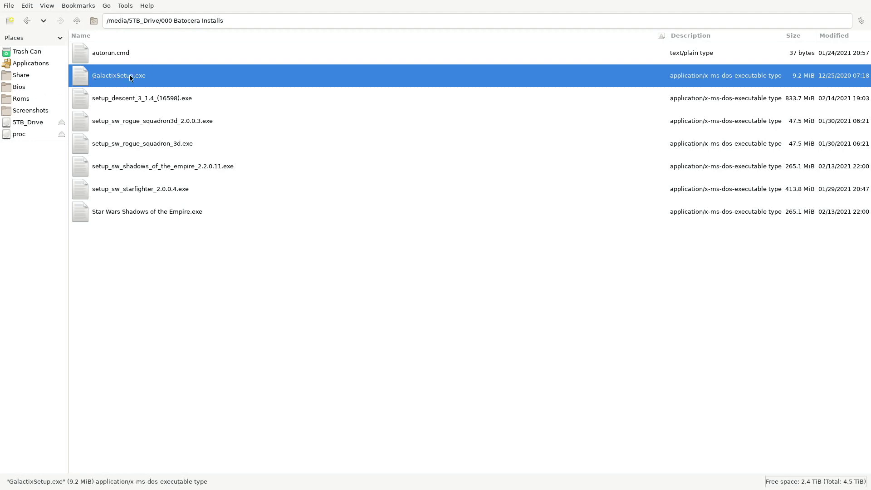
- Rename GalactixSetup.exe to Galactix.exe by removing 'Setup' from the name
right_click(130, 78)
left_click(168, 141)
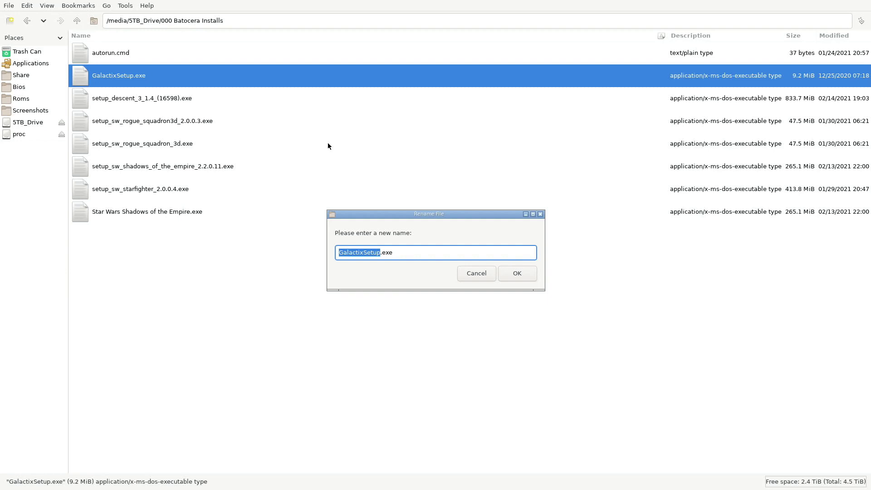
key("Right")
key("BackSpace")
key("BackSpace")
key("BackSpace")
key("BackSpace")
key("BackSpace")
key("Return")
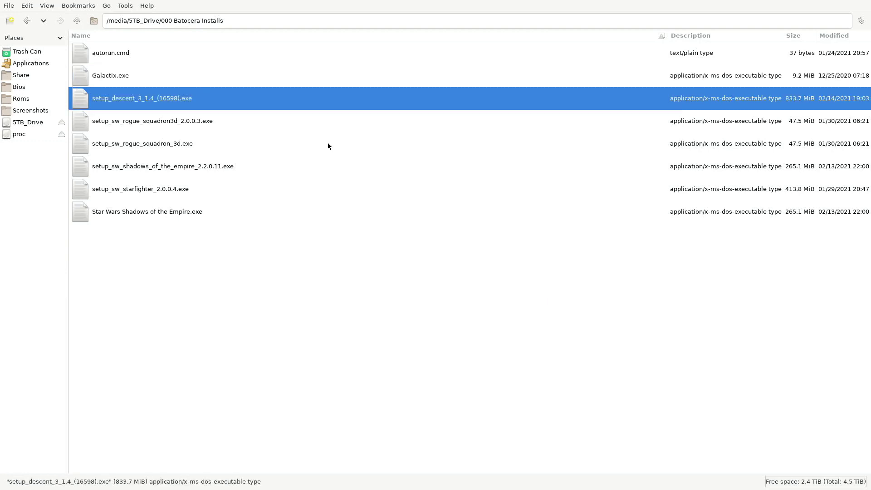
- Copy Galactix.exe to the clipboard
left_click(119, 75)
right_click(119, 75)
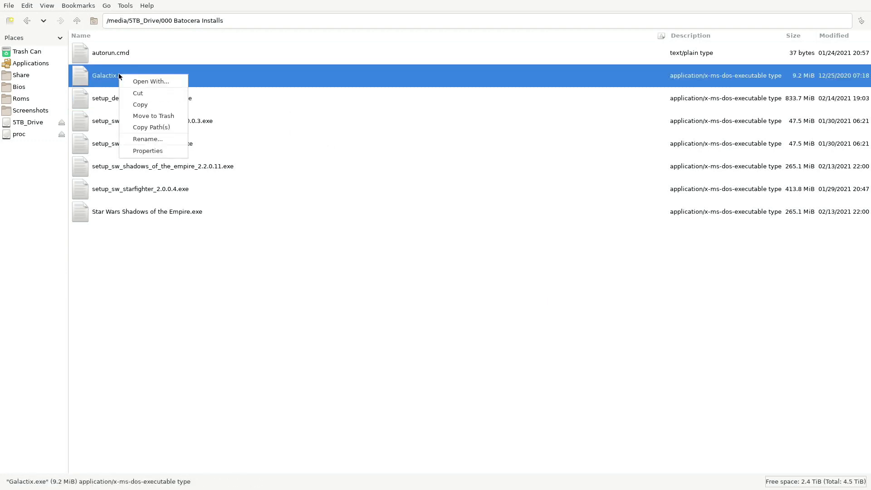
left_click(139, 104)
- Paste Galactix.exe into roms/windows_installers, then close PCManFM via File > Close Window
left_click(22, 100)
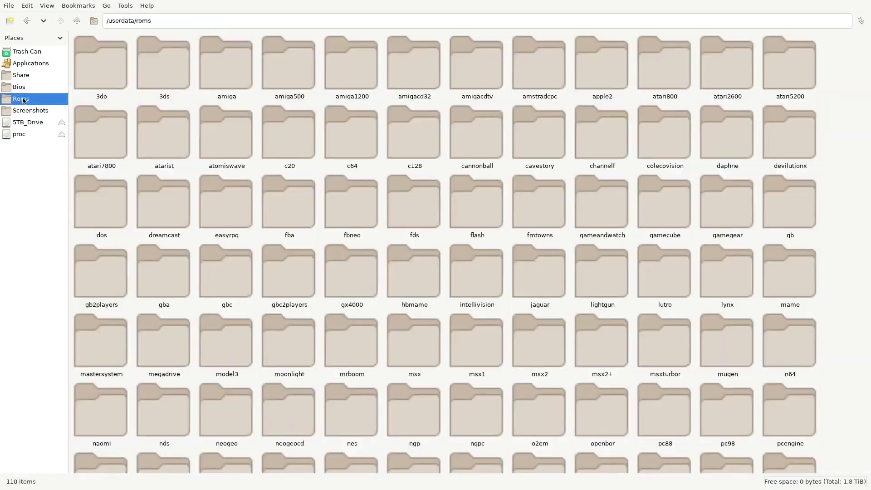
scroll(477, 298, "down", 6)
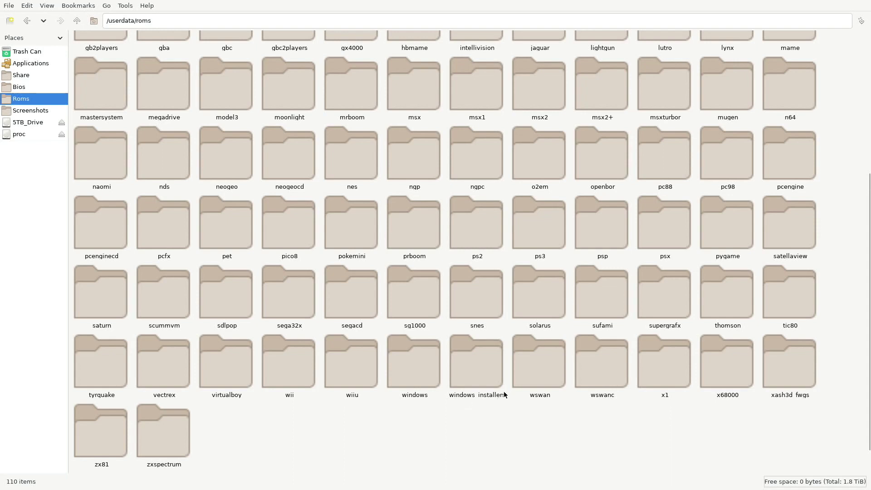
double_click(481, 363)
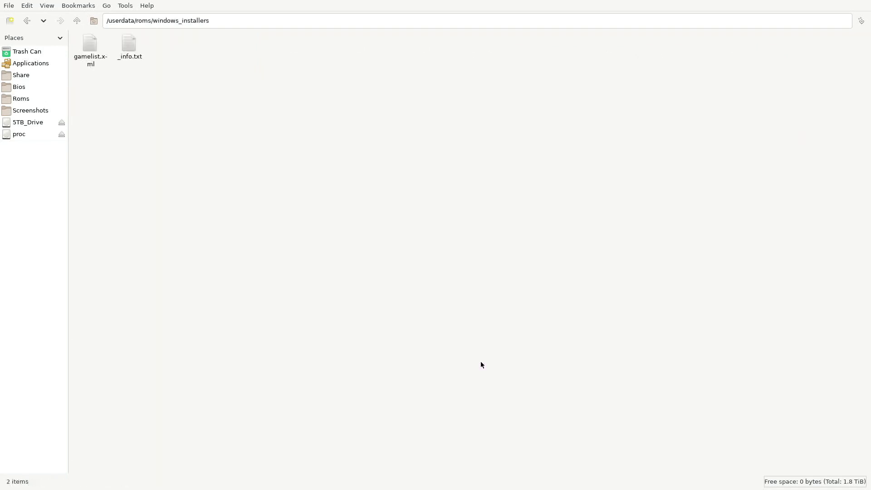
right_click(277, 113)
left_click(296, 108)
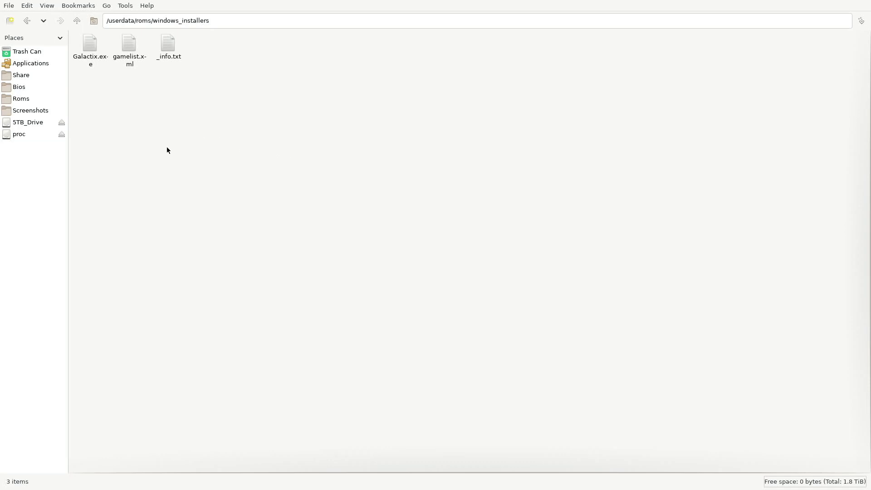
left_click(9, 6)
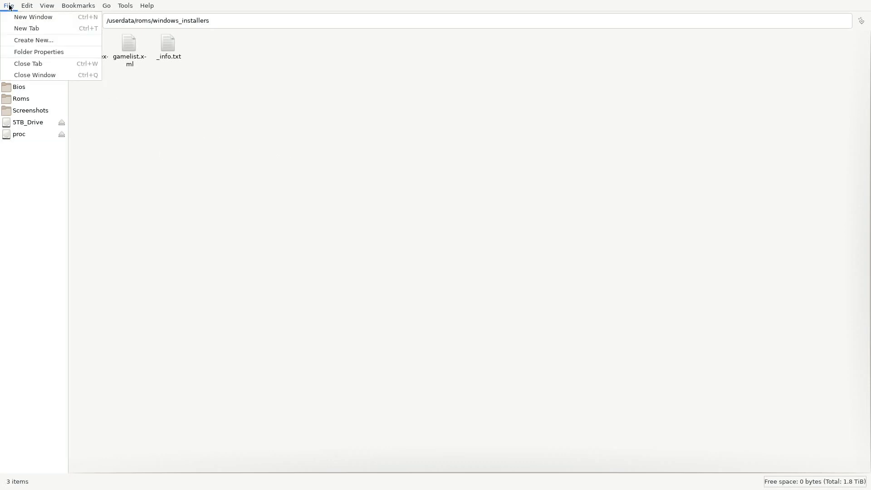
left_click(38, 75)
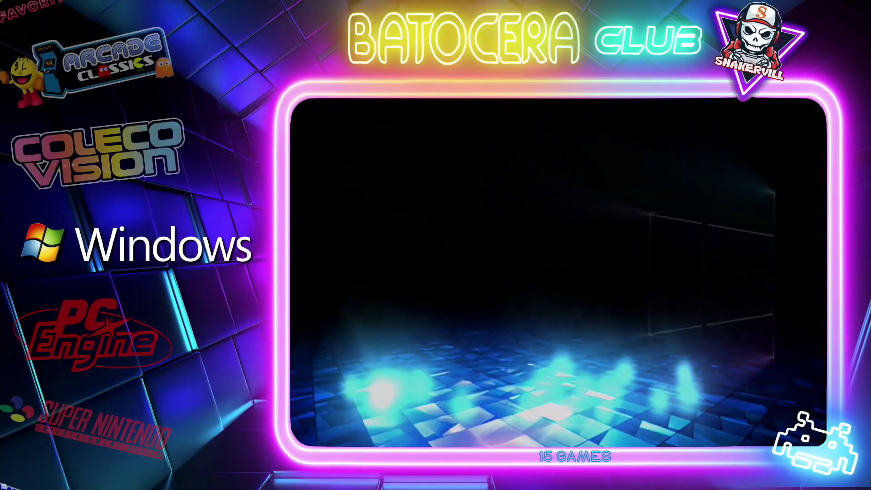
- Run Update Games Lists from Main Menu > Games Settings, then enter the Windows system
key("Return")
key("Down")
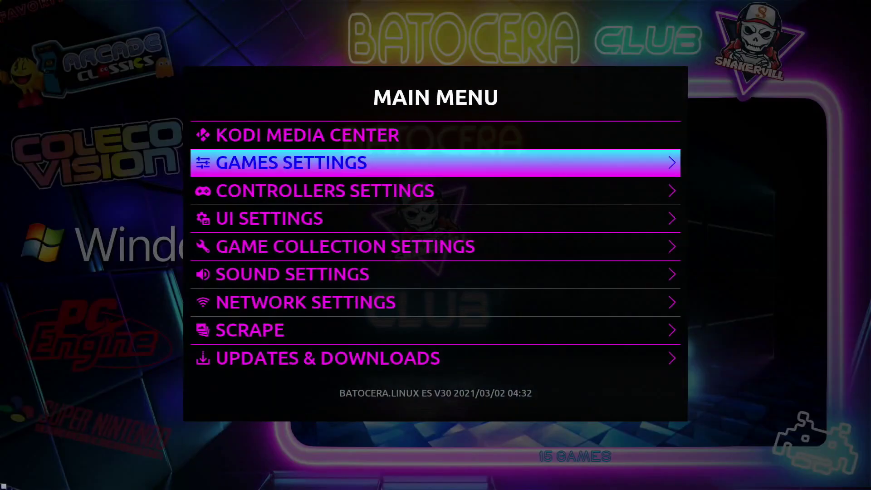
key("Return")
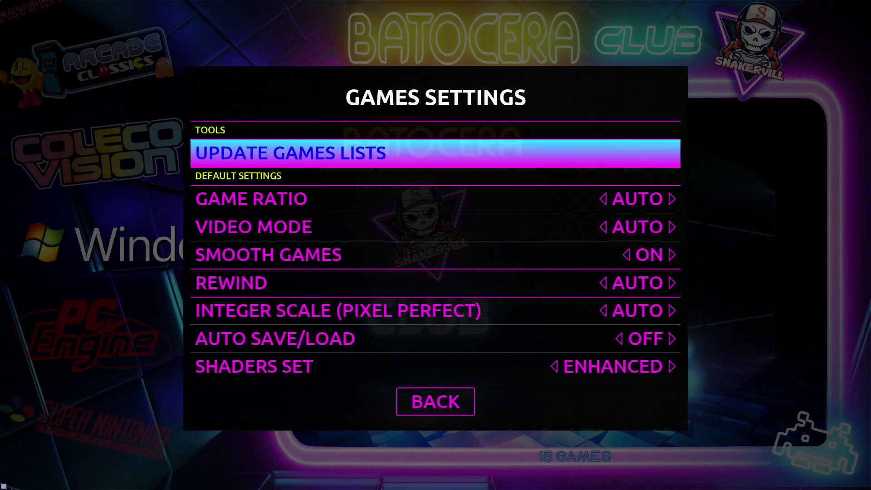
key("Return")
key("Return")
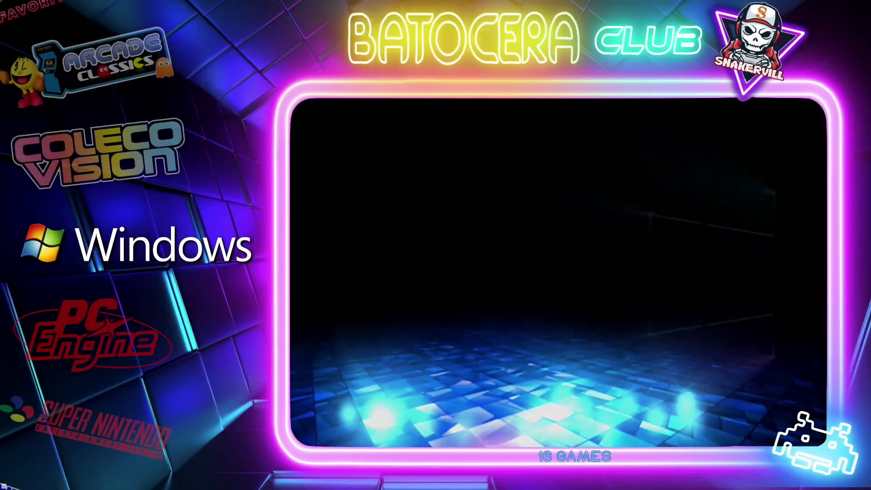
key("Return")
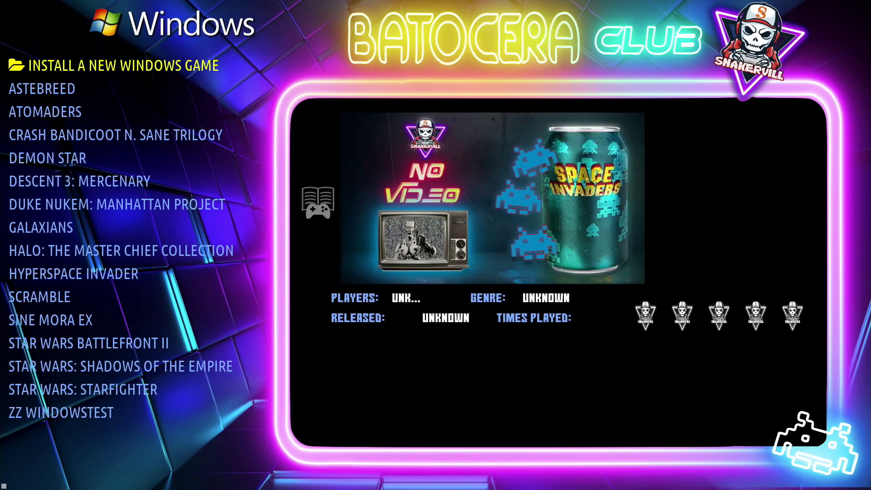
- Open the 'Install a new Windows game' folder and launch the GALACTIX installer
key("Down")
key("Up")
key("Return")
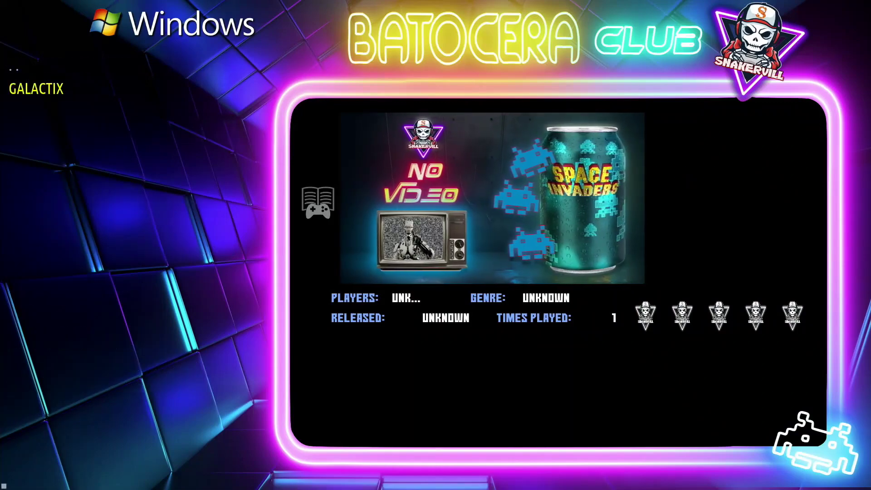
key("Return")
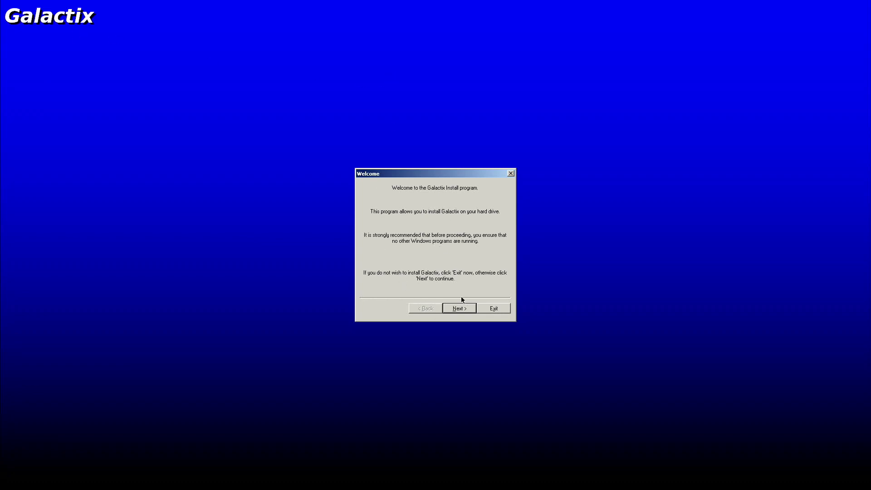
- Install Galactix into C:\Program Files (x86)\Galactix, accepting folder creation and the disk-space warning, then exit
left_click(462, 311)
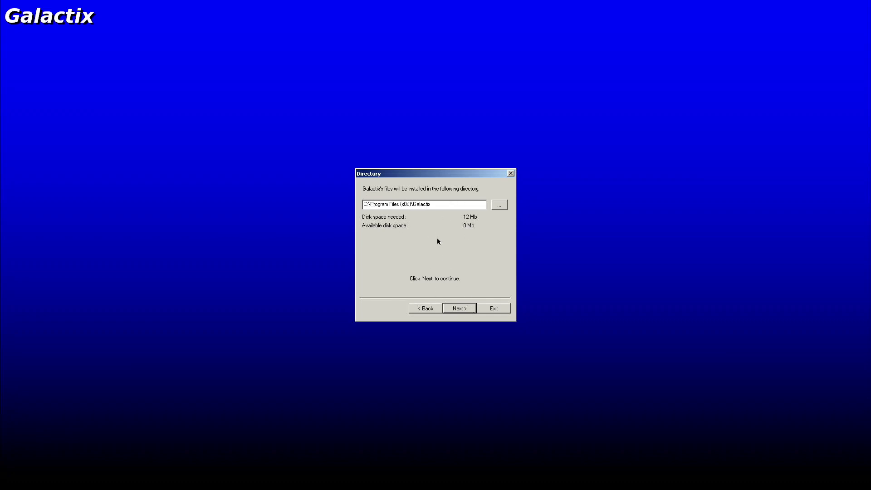
left_click(463, 310)
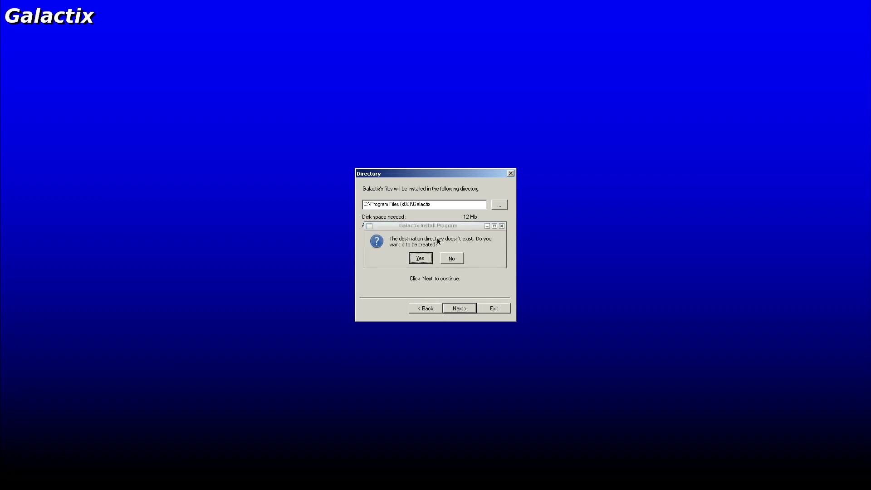
left_click(422, 259)
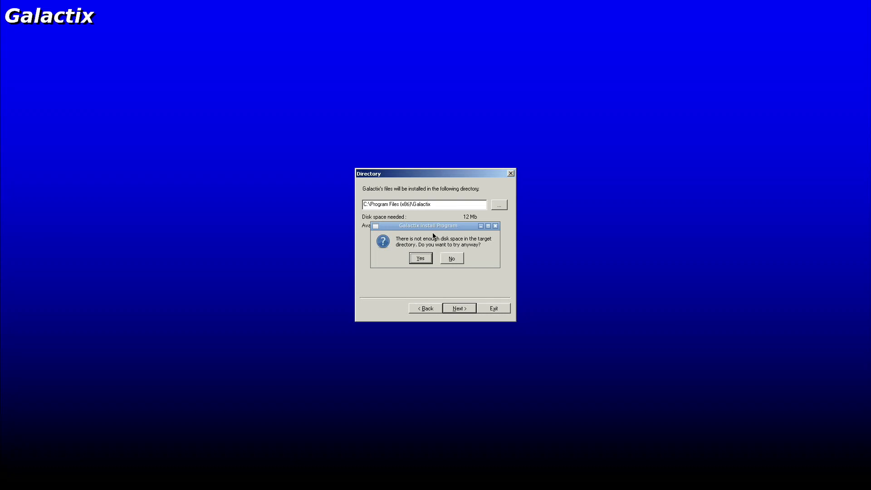
left_click(422, 259)
left_click(460, 308)
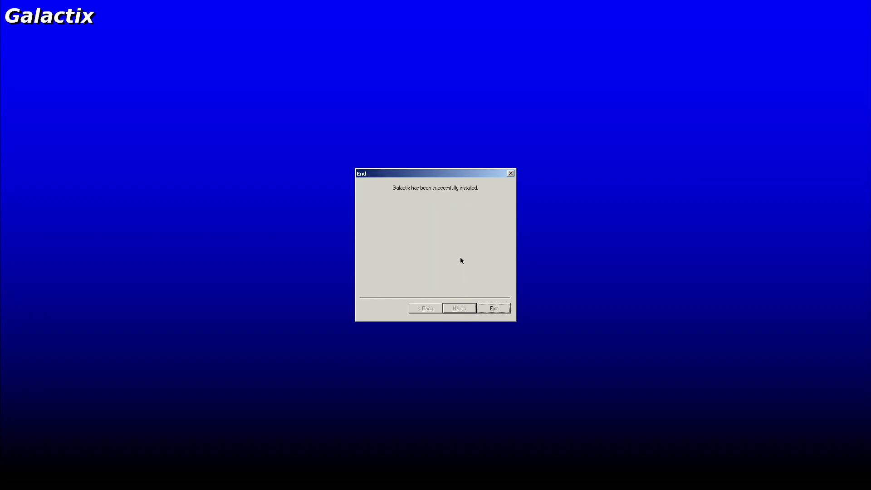
left_click(498, 309)
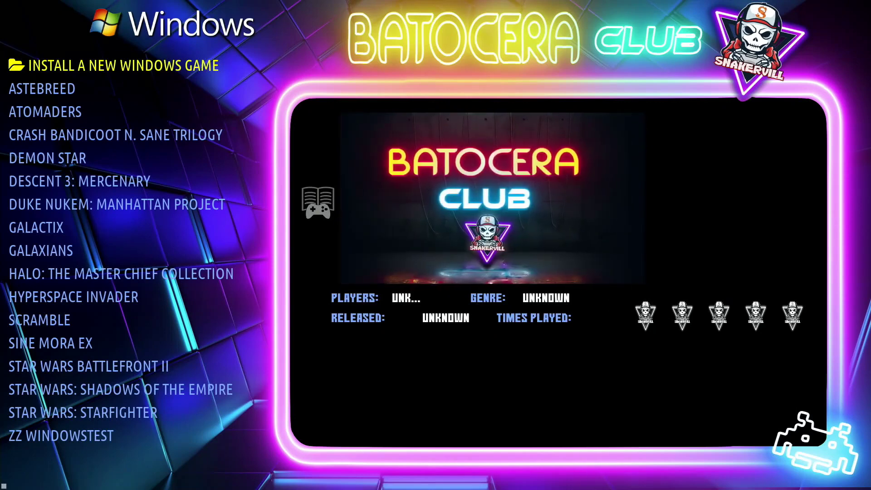
- Move down the Windows list to Galactix, showing its Shooter, Flight Simulator details from 1992
key("Down")
key("Up")
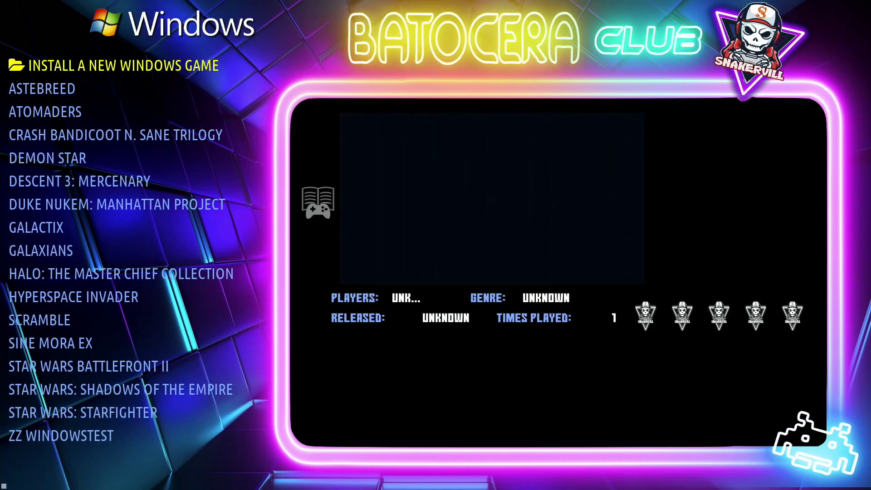
key("Down")
key("Down")
key("Down")
key("Down")
key("Down")
key("Down")
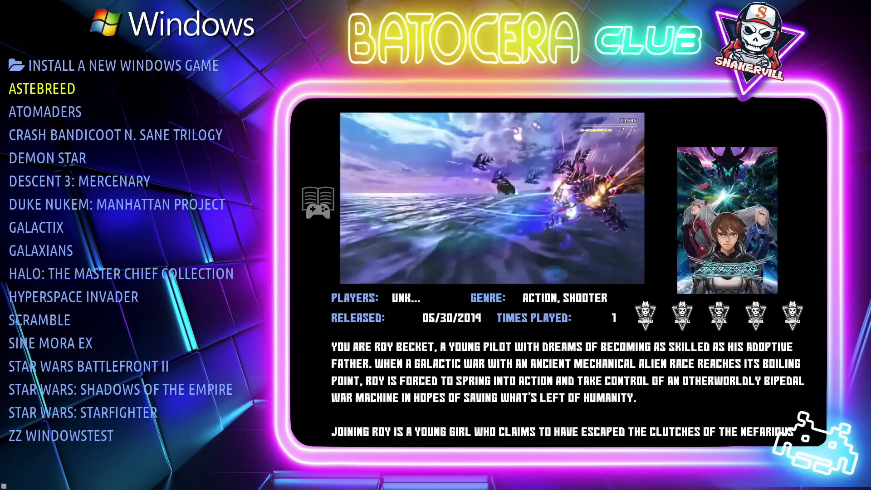
key("Down")
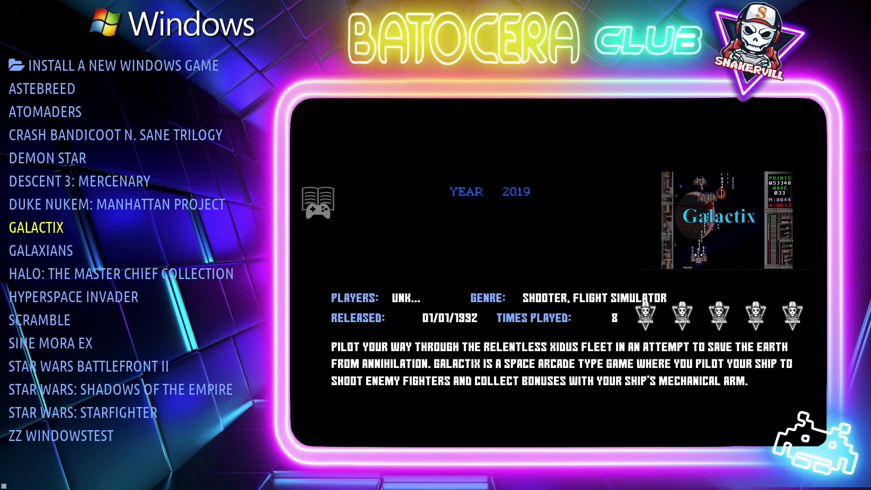
- Launch Galactix, then start it from its Desktop shortcut in Wine Explorer
key("Return")
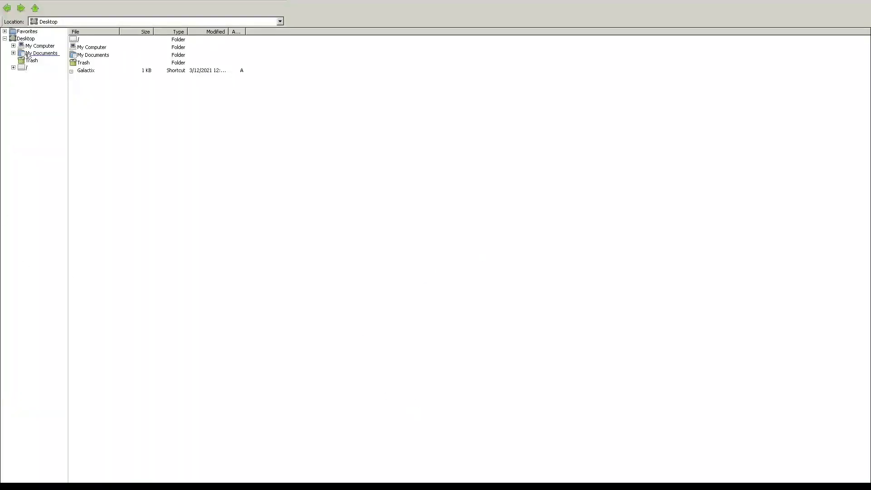
double_click(94, 70)
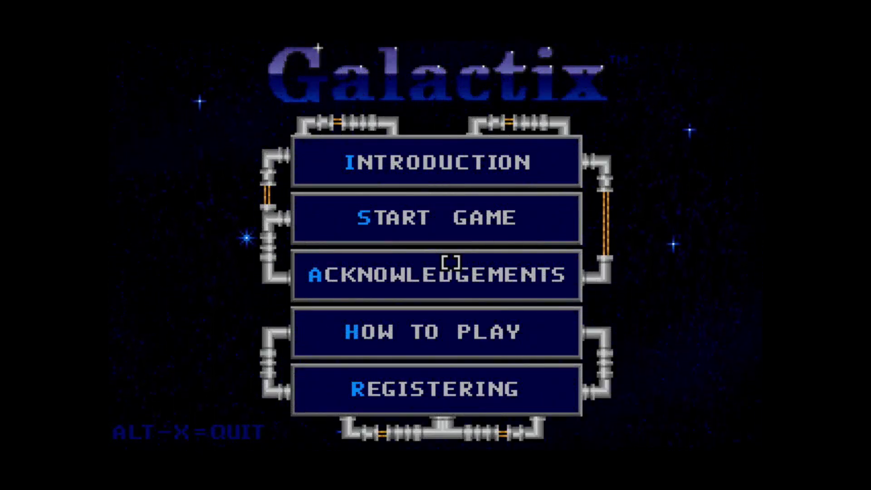
- Quit Galactix with ALT+X and back out of the game list
key("alt+x")
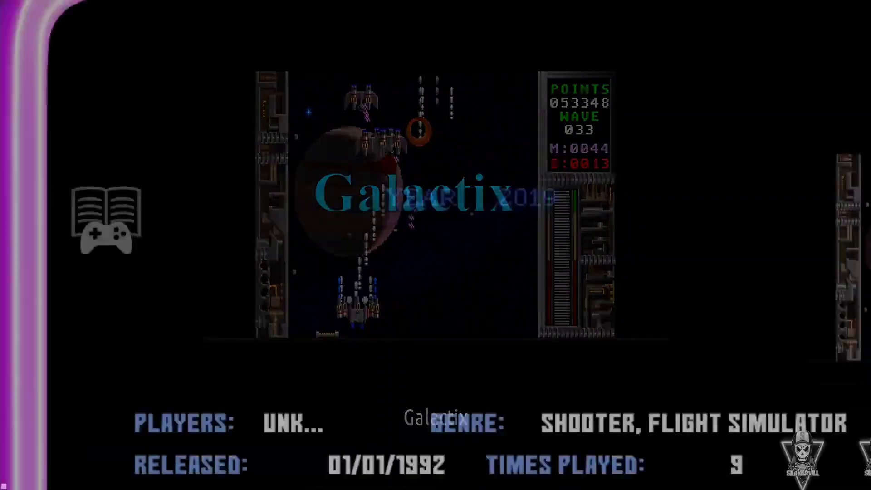
key("Escape")
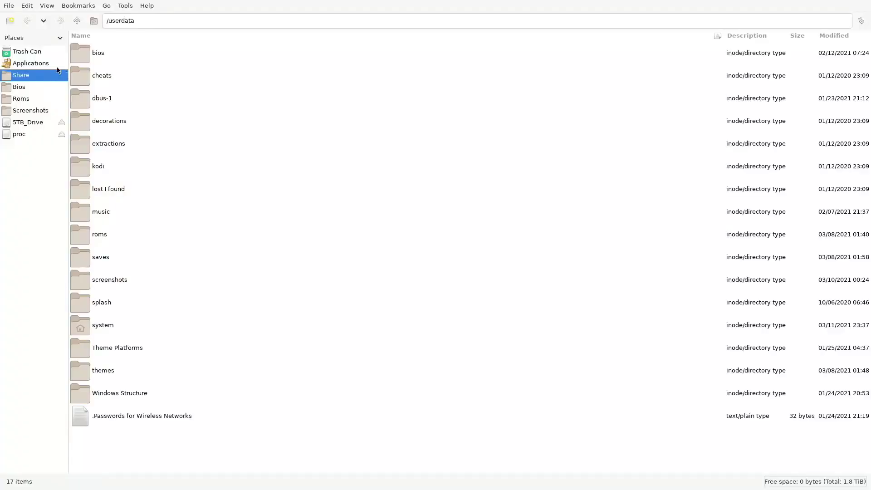
- Go to Roms, then into the windows folder and the Galactix.wine folder
left_click(18, 98)
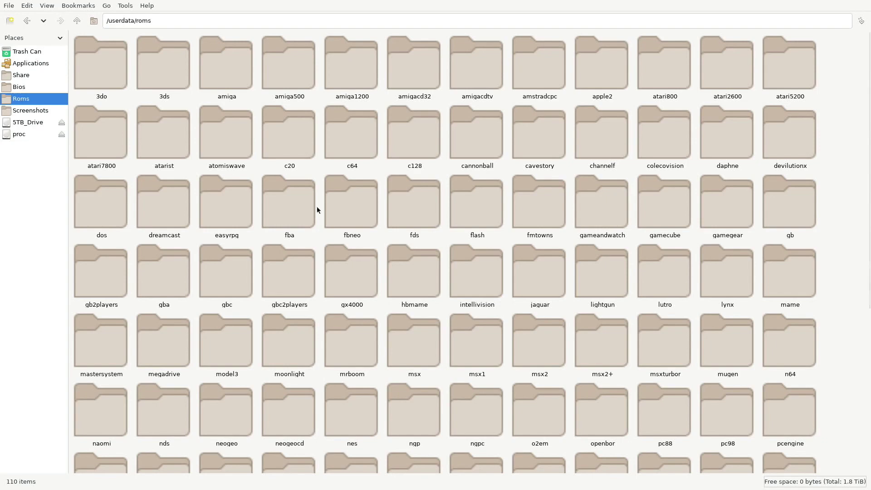
scroll(394, 313, "down", 8)
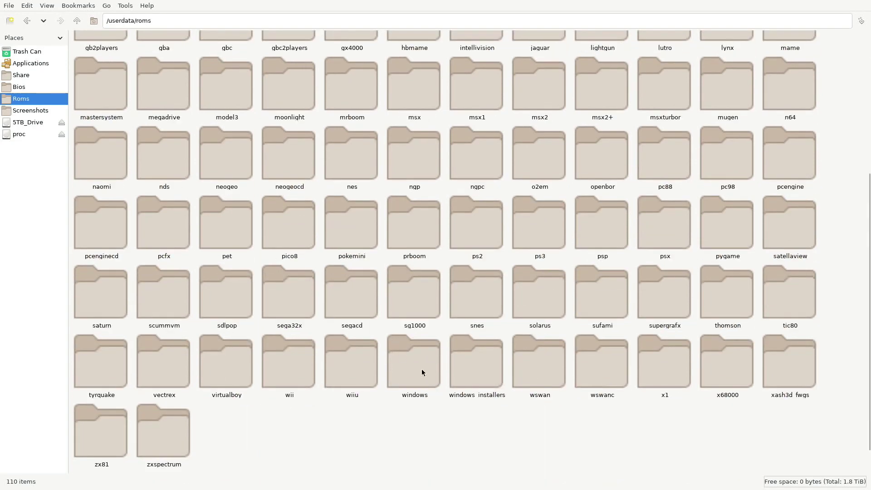
double_click(421, 369)
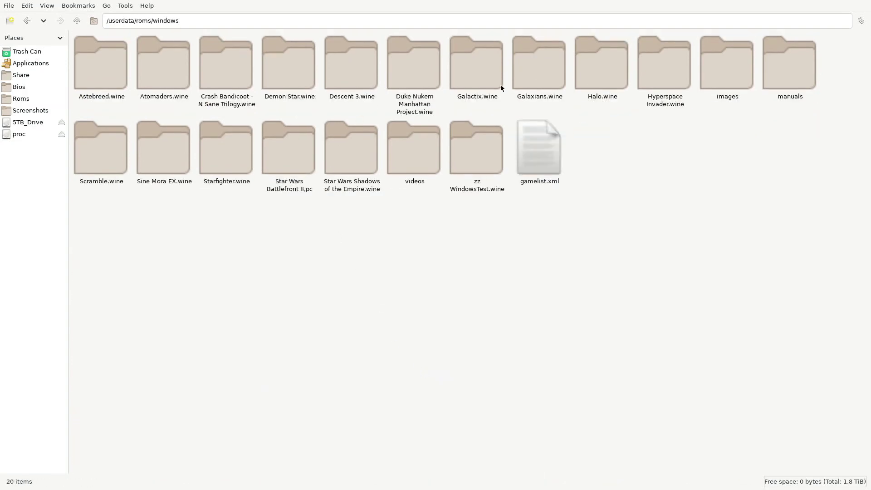
double_click(477, 81)
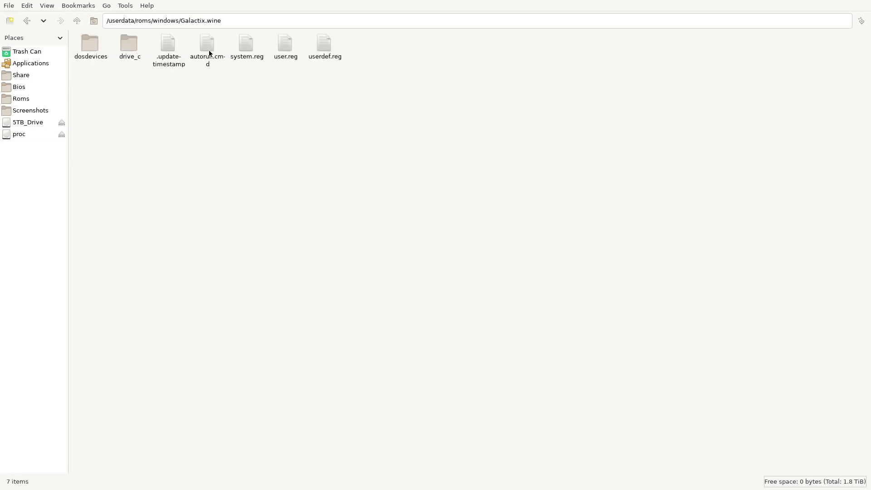
- Switch the folder to Detailed List View and select autorun.cmd
left_click(48, 5)
mouse_move(72, 53)
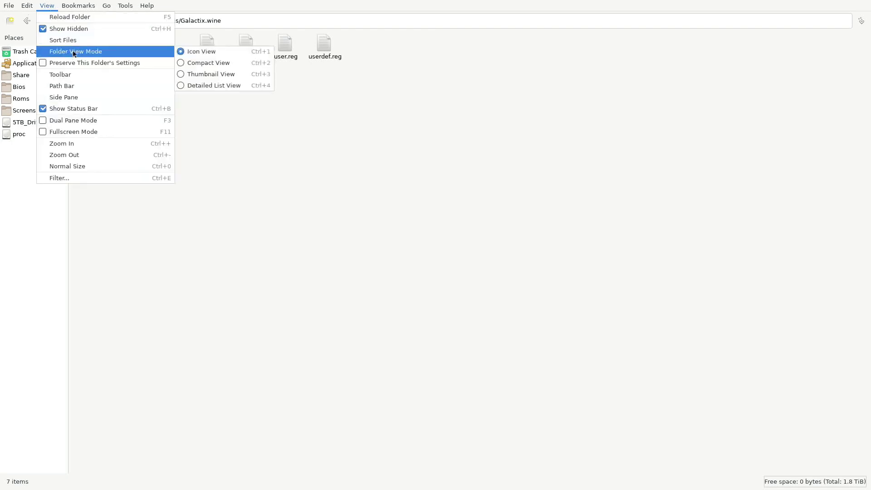
left_click(202, 86)
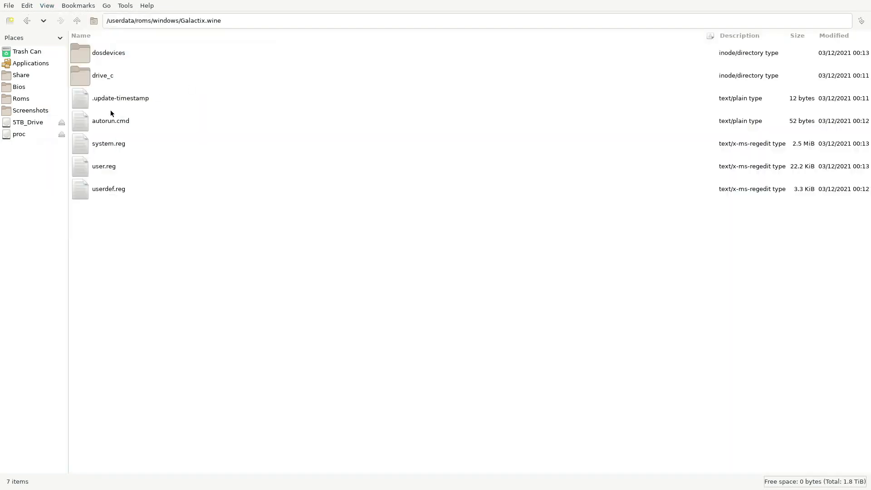
left_click(114, 121)
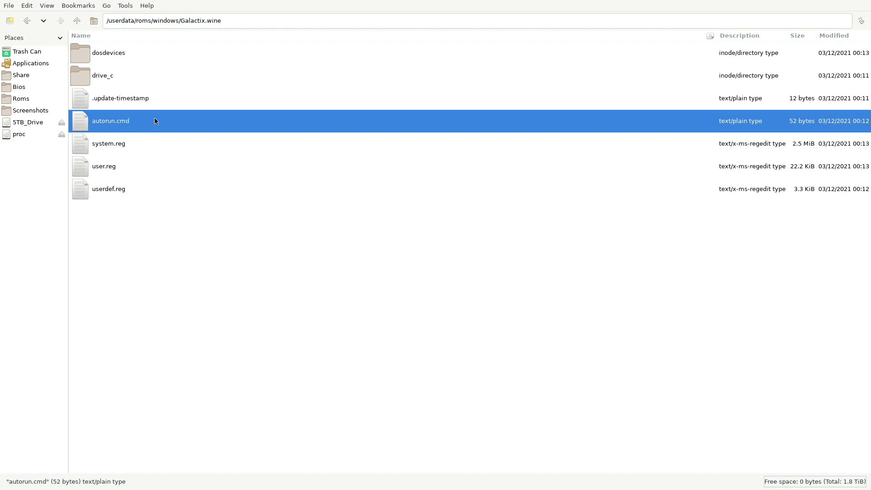
double_click(126, 121)
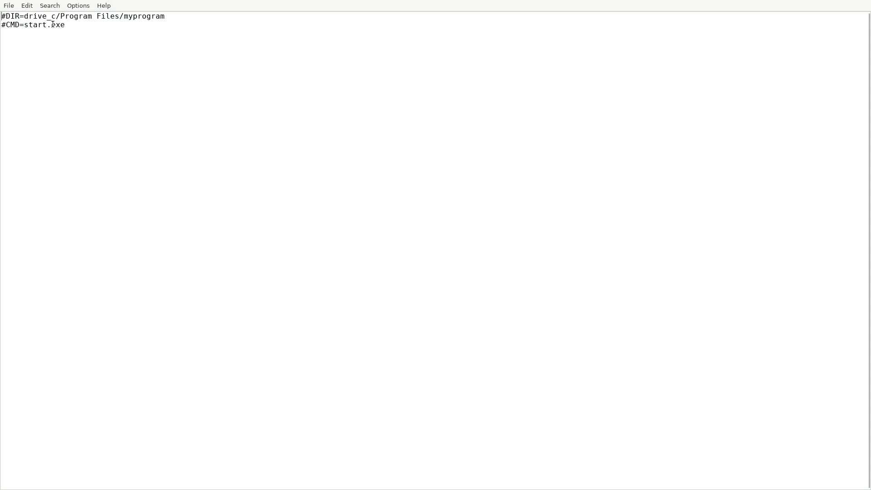
left_click(8, 5)
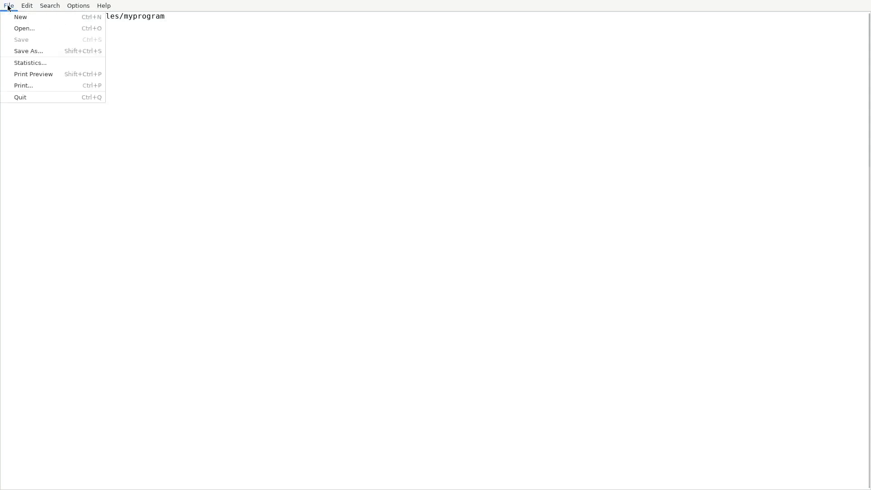
left_click(31, 96)
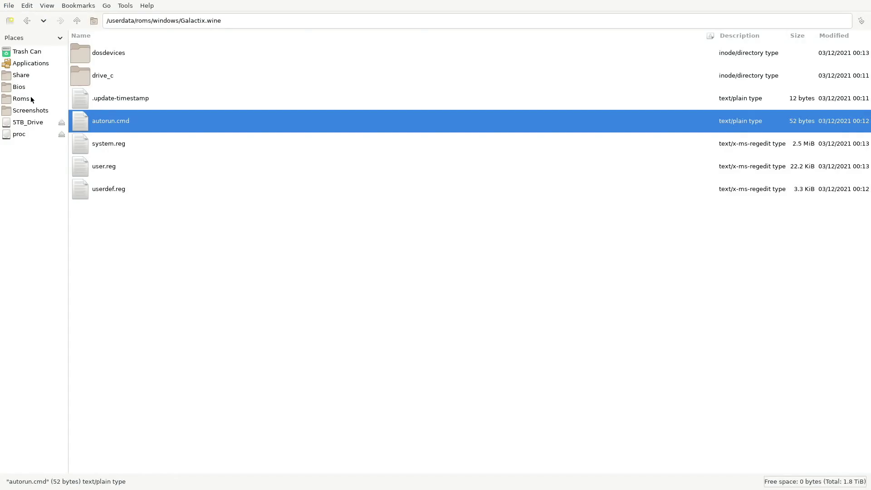
- Browse into drive_c/Program Files (x86)/Galactix and select Galactix.exe
double_click(103, 78)
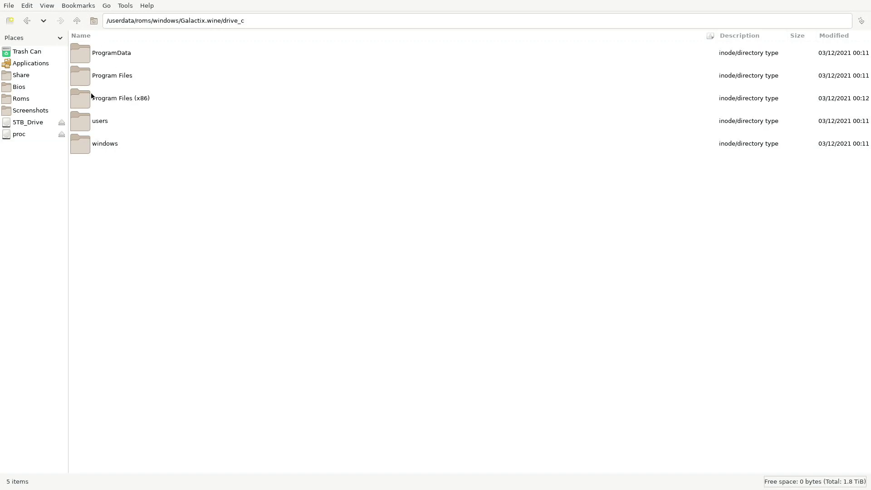
double_click(124, 100)
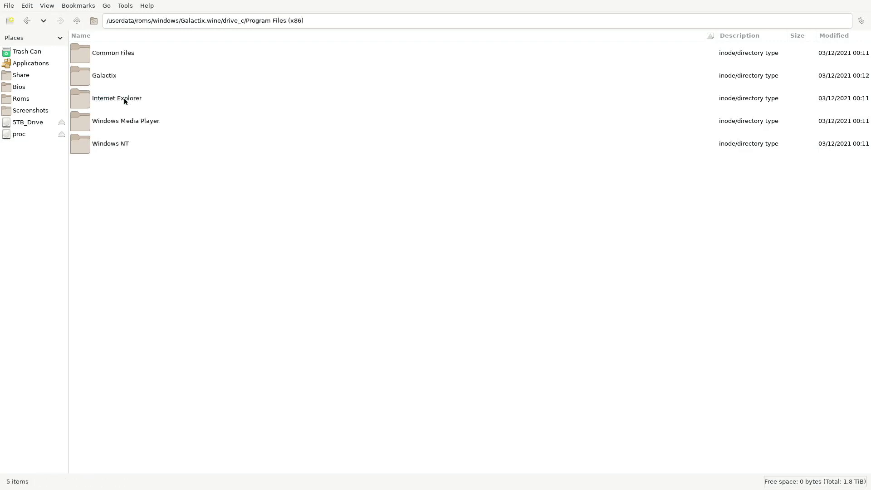
double_click(117, 76)
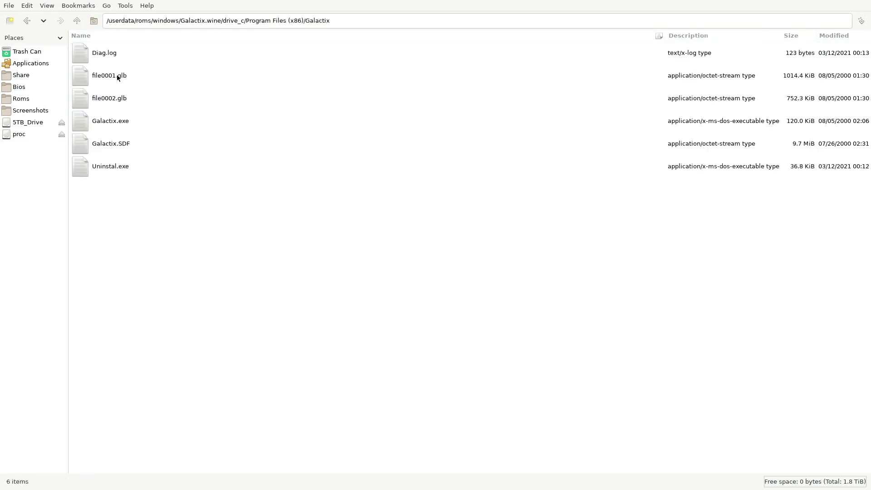
left_click(112, 124)
- Copy the 'drive_c/Program Files (x86)/Galactix' part of the folder path
left_click(252, 22)
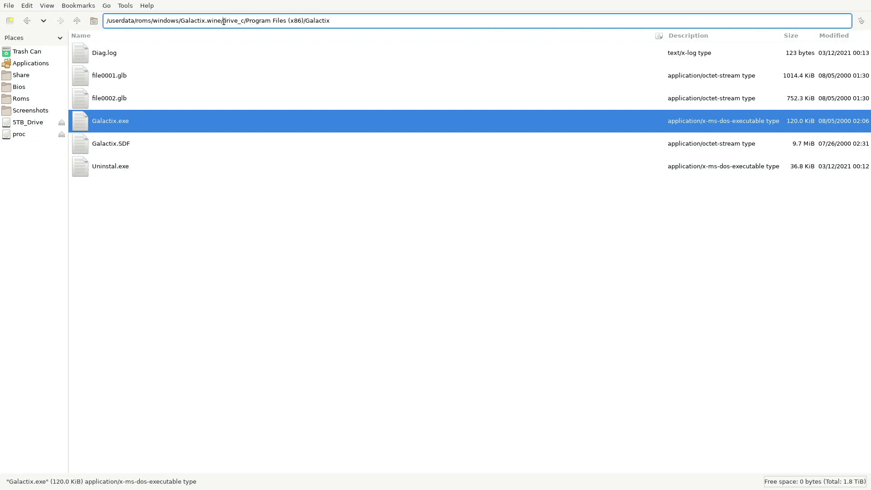
left_click_drag(224, 22, 334, 20)
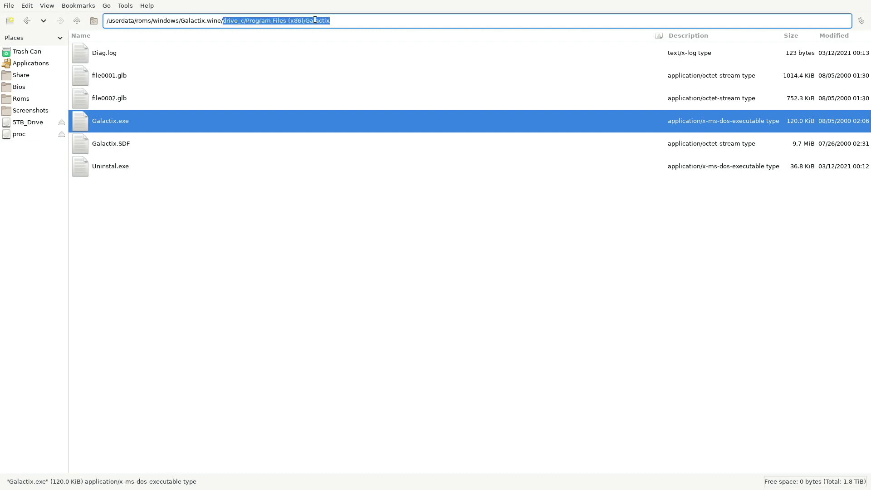
right_click(313, 22)
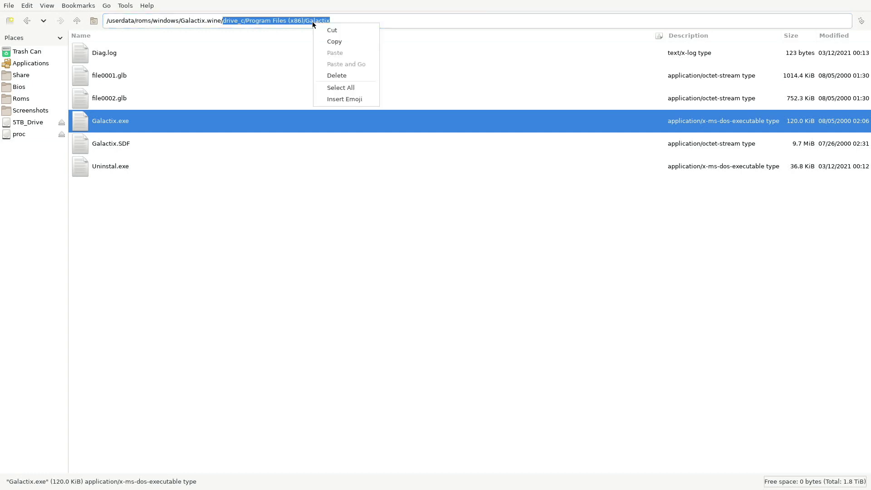
left_click(334, 41)
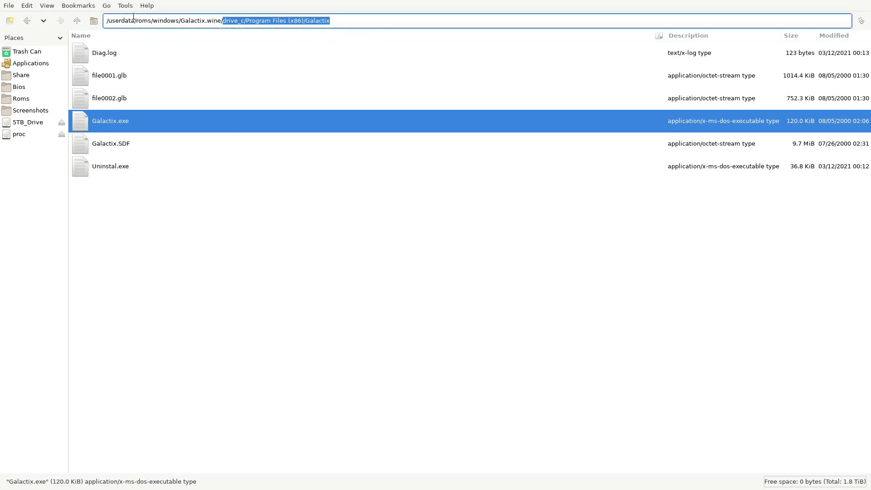
- Go up three folders to Galactix.wine and open autorun.cmd in L3afpad
left_click(76, 25)
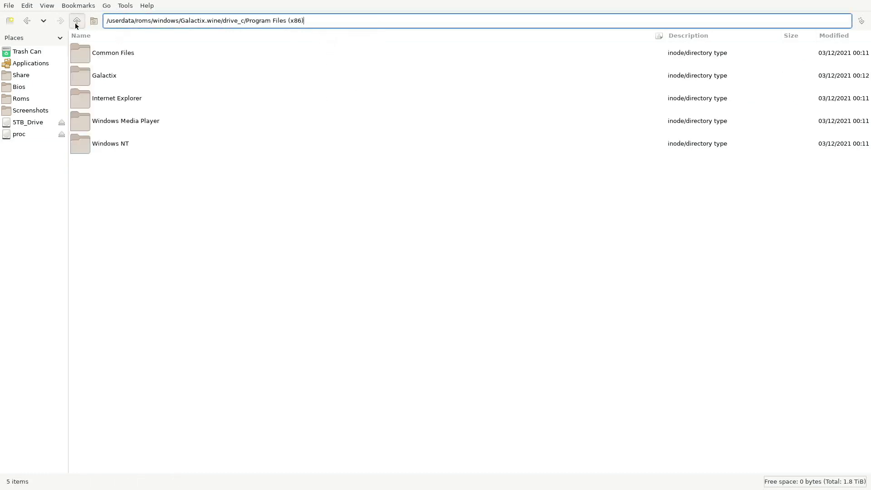
left_click(76, 25)
left_click(76, 25)
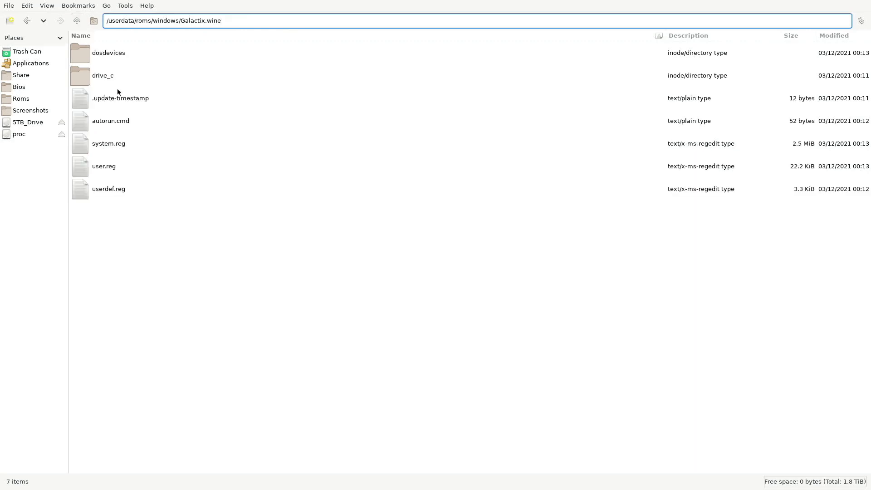
double_click(119, 120)
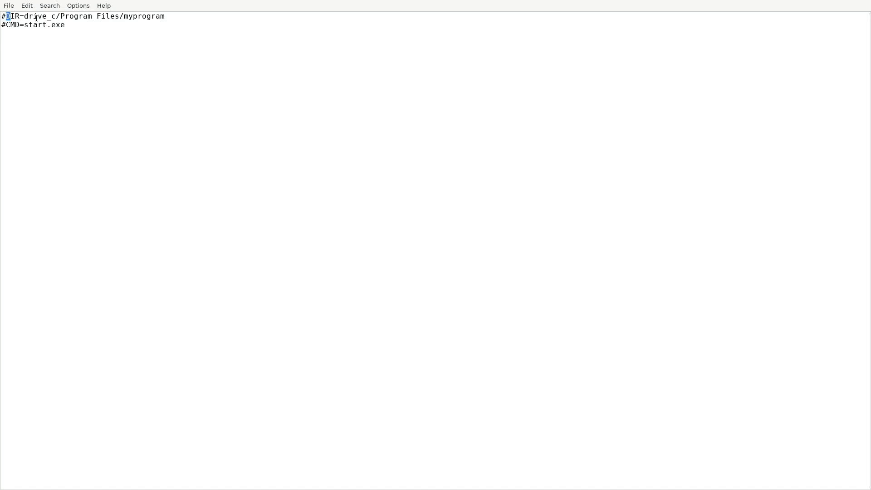
- Uncomment and set DIR=drive_c/Program Files (x86)/Galactix and CMD=Galactix.exe in autorun.cmd
key("BackSpace")
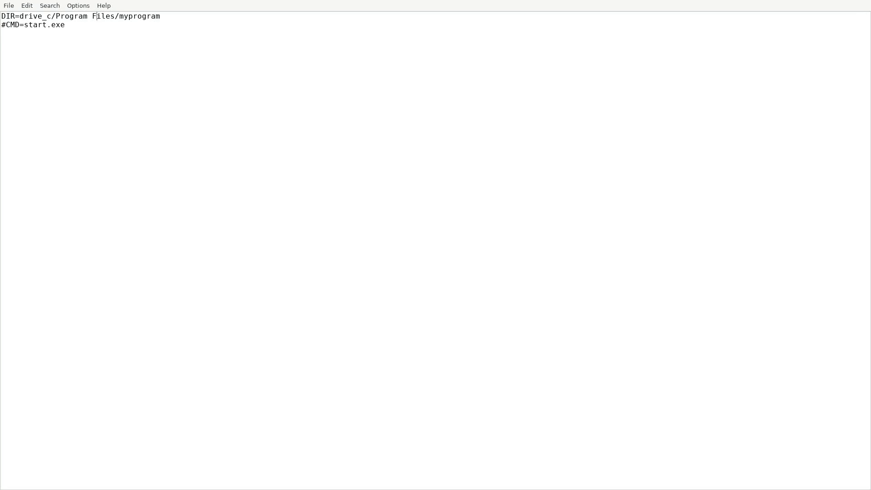
key("BackSpace")
key("BackSpace")
key("BackSpace")
key("BackSpace")
key("BackSpace")
key("BackSpace")
key("BackSpace")
key("BackSpace")
key("BackSpace")
key("BackSpace")
key("BackSpace")
key("BackSpace")
key("BackSpace")
key("BackSpace")
key("BackSpace")
key("BackSpace")
key("BackSpace")
key("BackSpace")
key("BackSpace")
key("BackSpace")
key("BackSpace")
key("BackSpace")
key("BackSpace")
key("BackSpace")
key("BackSpace")
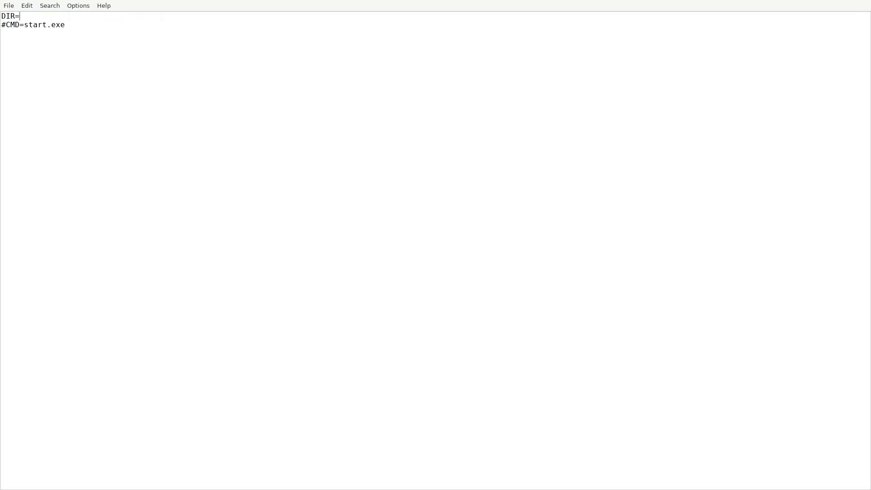
key("ctrl+v")
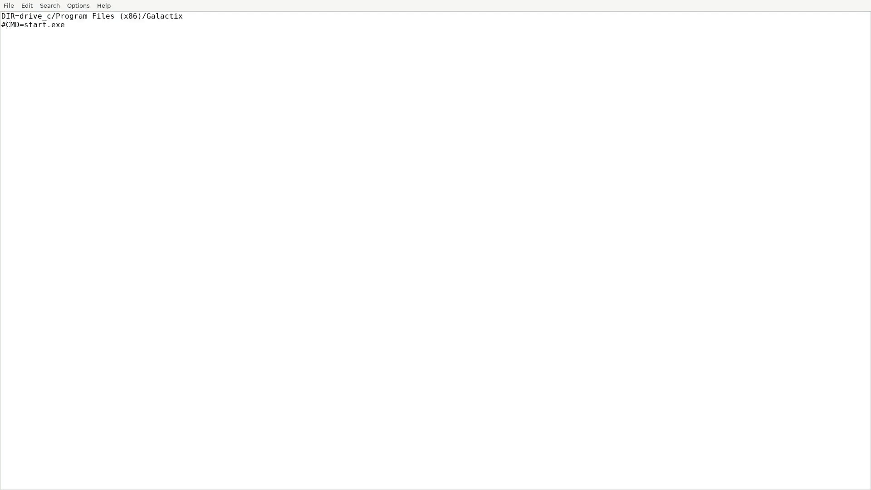
key("BackSpace")
key("BackSpace")
key("BackSpace")
key("BackSpace")
key("BackSpace")
key("BackSpace")
type("Galac")
type("tix")
type("Galax")
key("BackSpace")
key("BackSpace")
key("BackSpace")
type("me")
type("\"\"")
key("BackSpace")
key("BackSpace")
key("BackSpace")
key("BackSpace")
key("BackSpace")
key("BackSpace")
key("BackSpace")
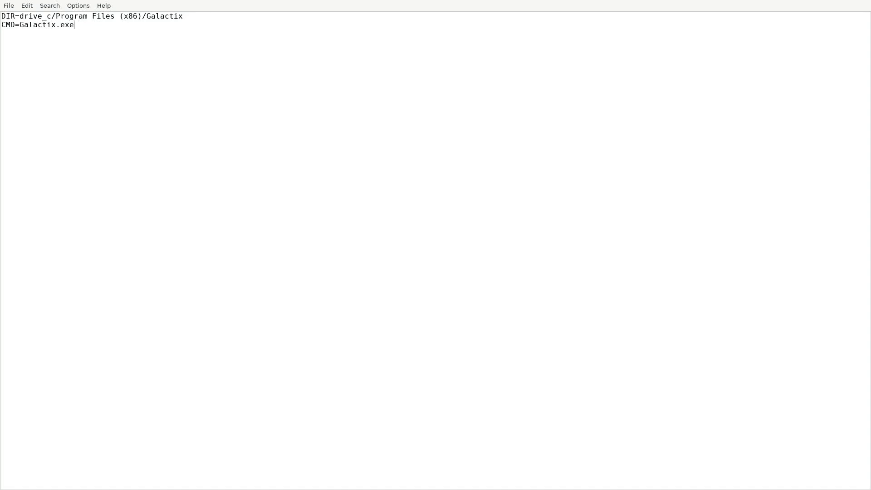
- Save autorun.cmd, quit L3afpad, close PCManFM and enter the Windows game list
left_click(7, 7)
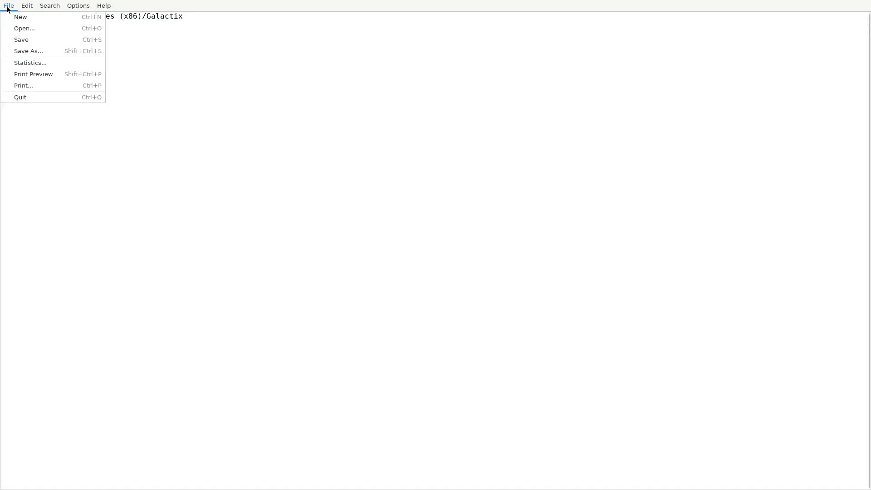
left_click(18, 40)
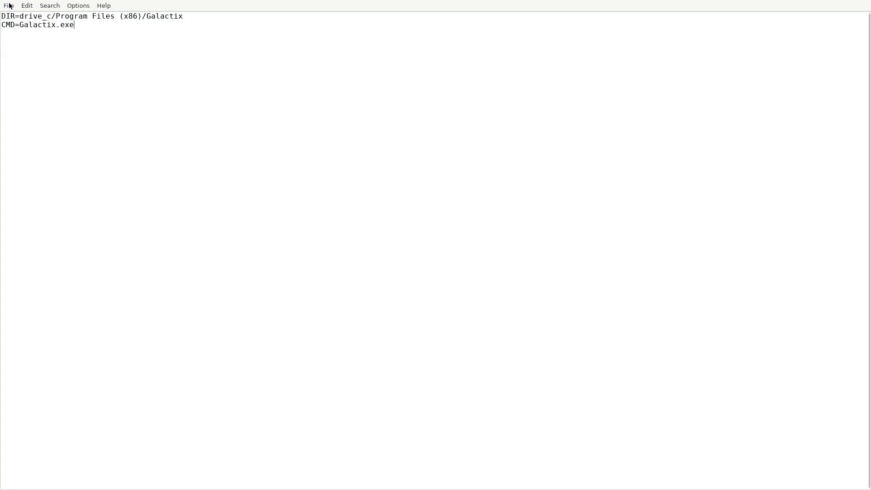
left_click(9, 6)
left_click(25, 97)
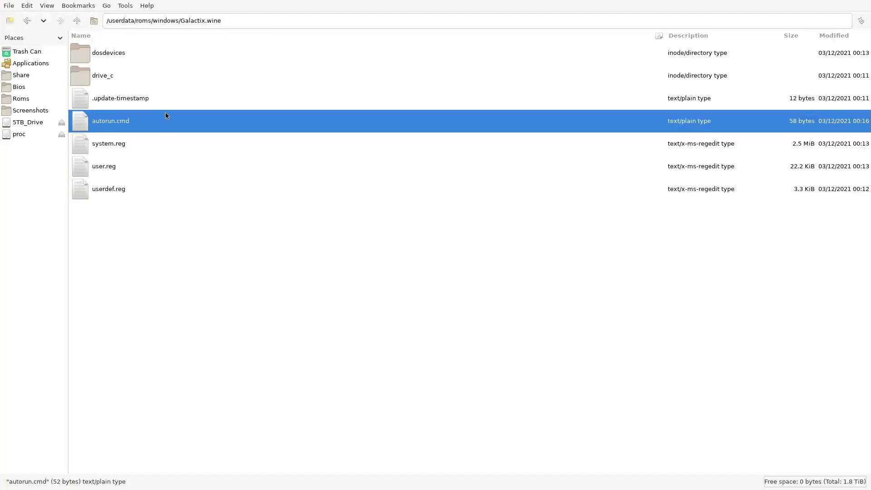
left_click(8, 6)
left_click(27, 75)
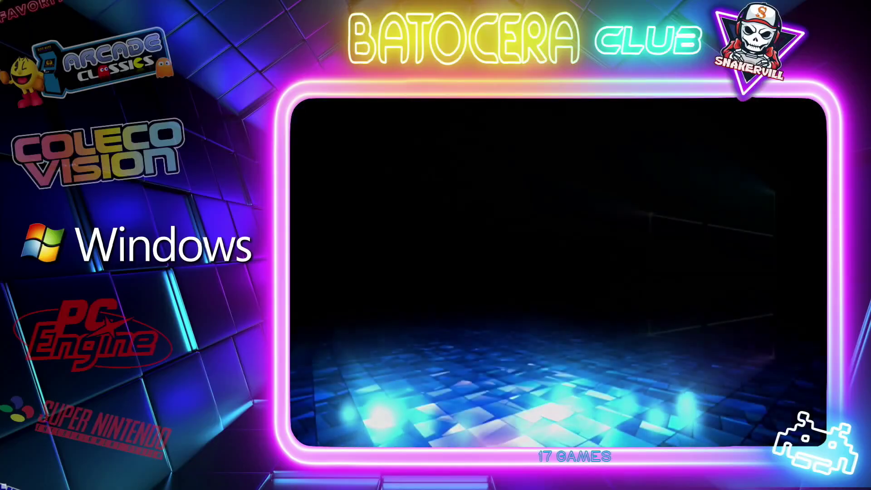
key("Return")
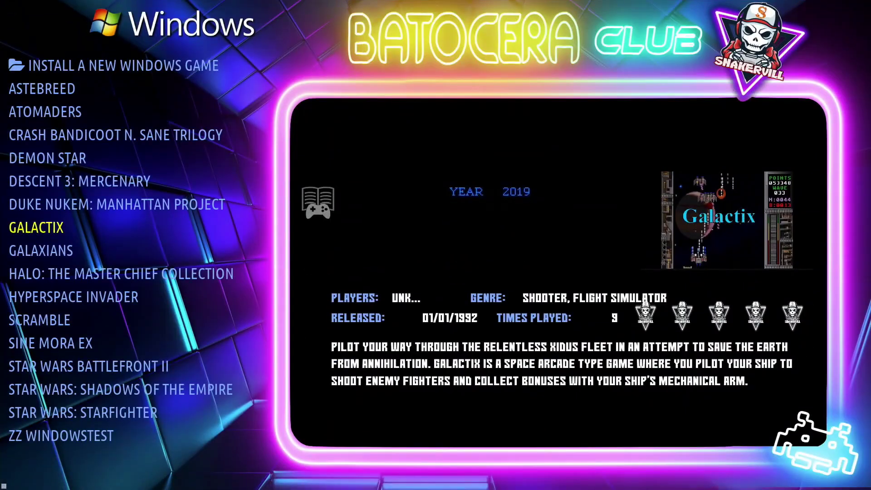
- Highlight GALACTIX, open its game menu with F2 and move to Create Pad to Keyboard Conf
key("Down")
key("Up")
key("F2")
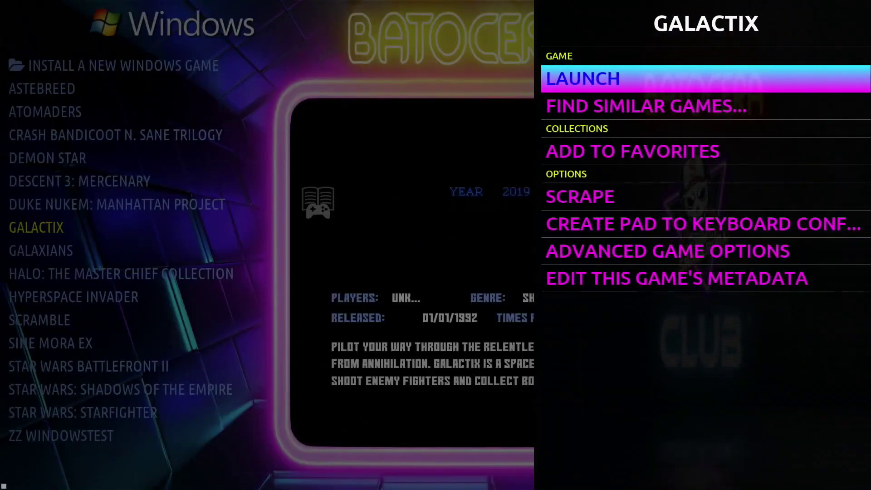
key("Down")
key("Down")
key("Down")
key("Down")
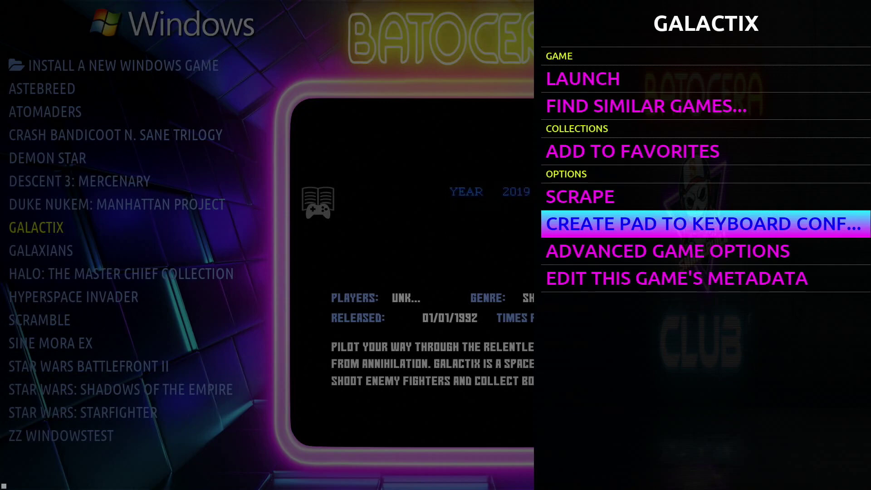
- Open Pad to Keyboard Configuration and map Player 1's Start to S and Select to Space
key("Return")
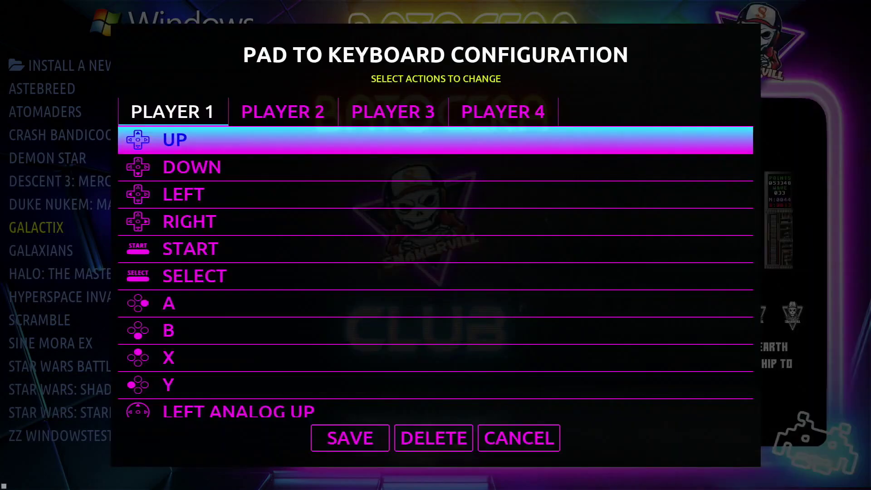
key("Down")
key("Down")
key("Down")
key("Down")
key("Down")
key("Down")
key("Down")
key("Down")
key("Down")
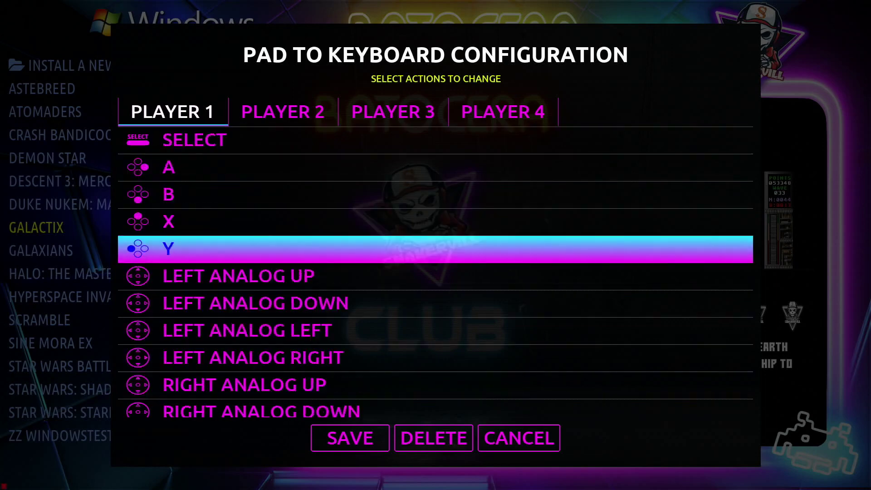
key("Up")
key("Up")
key("Up")
key("Up")
key("Up")
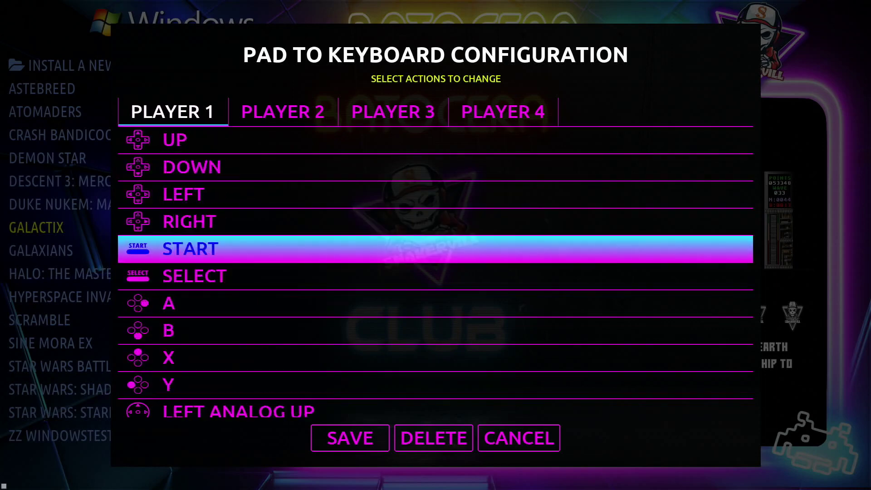
key("Up")
key("Up")
key("Up")
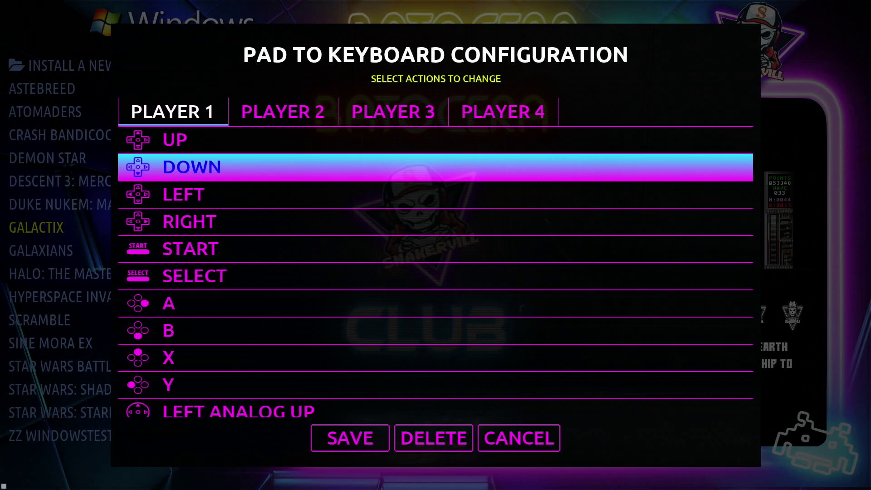
key("Down")
key("Down")
key("Down")
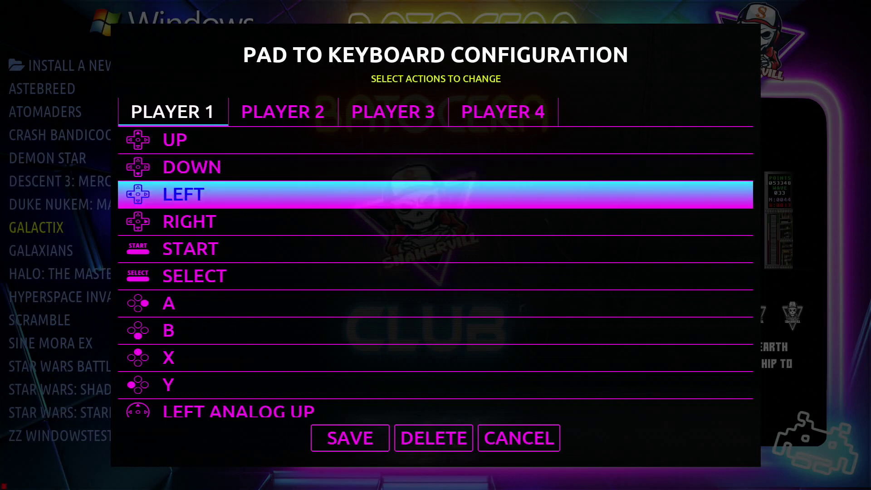
key("Return")
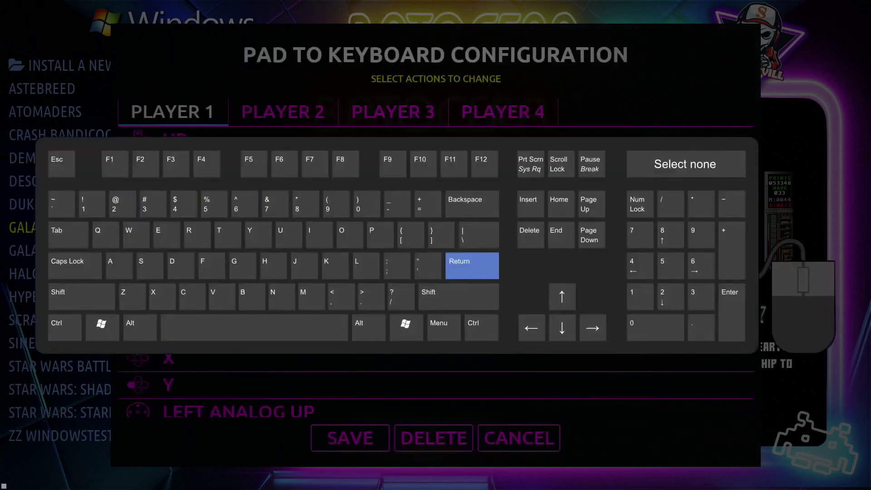
key("Left")
key("Left")
key("Left")
key("Left")
key("Left")
key("Left")
key("Left")
key("Left")
key("Left")
key("Left")
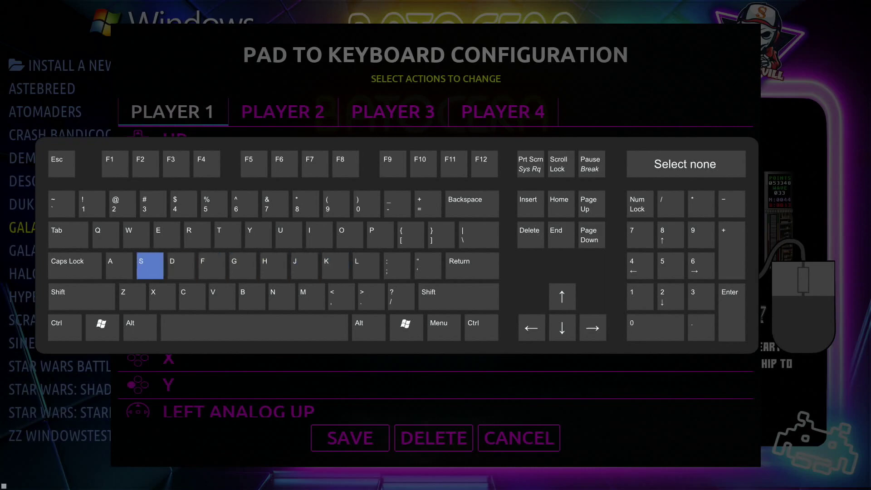
key("Return")
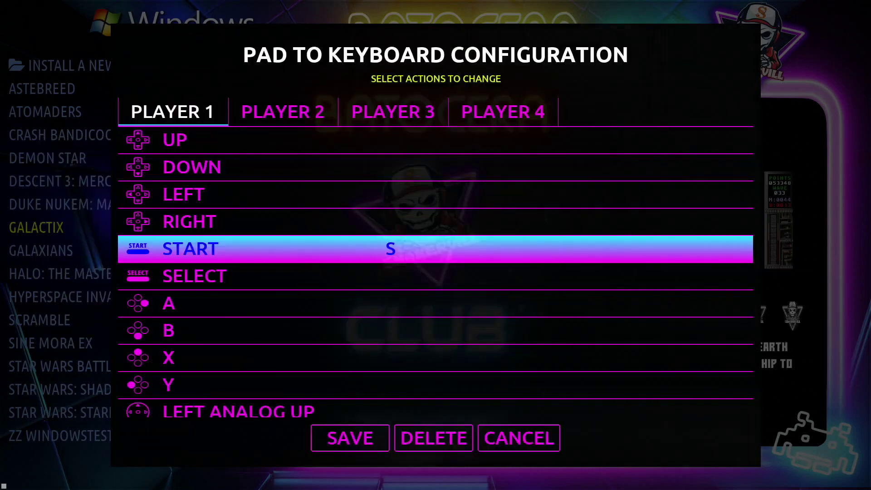
key("Down")
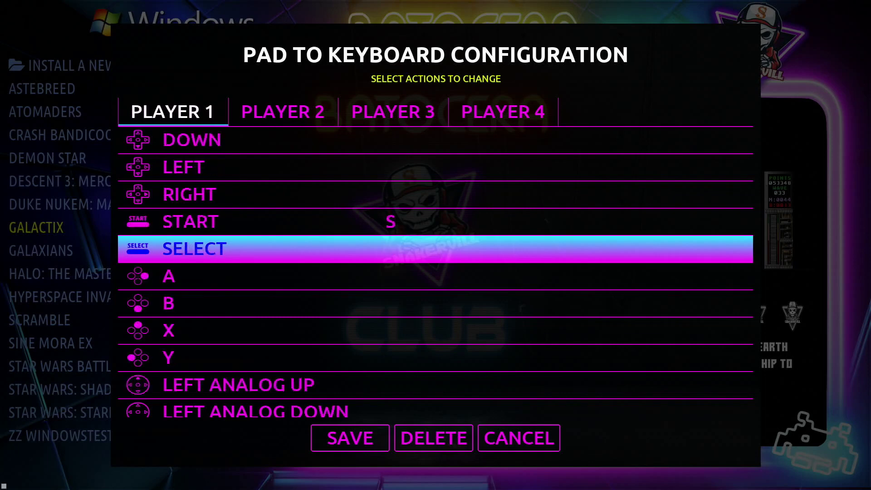
key("Return")
key("Left")
key("Left")
key("Left")
key("Left")
key("Left")
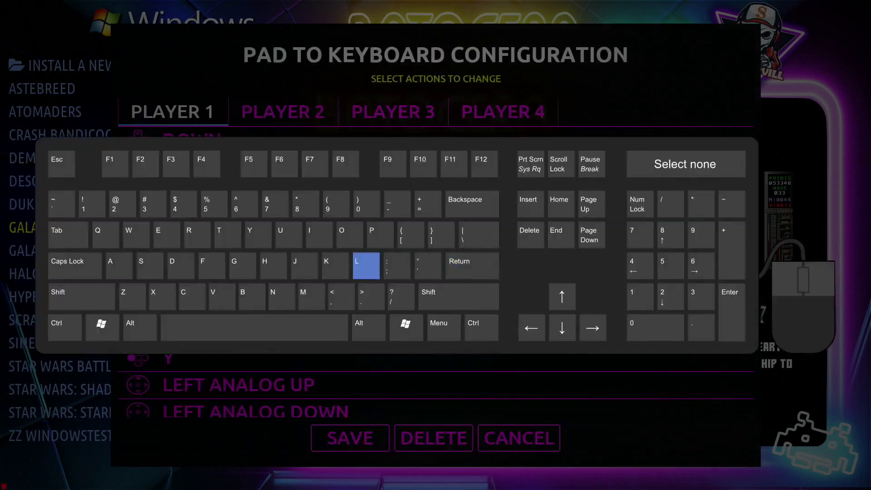
key("Down")
key("Down")
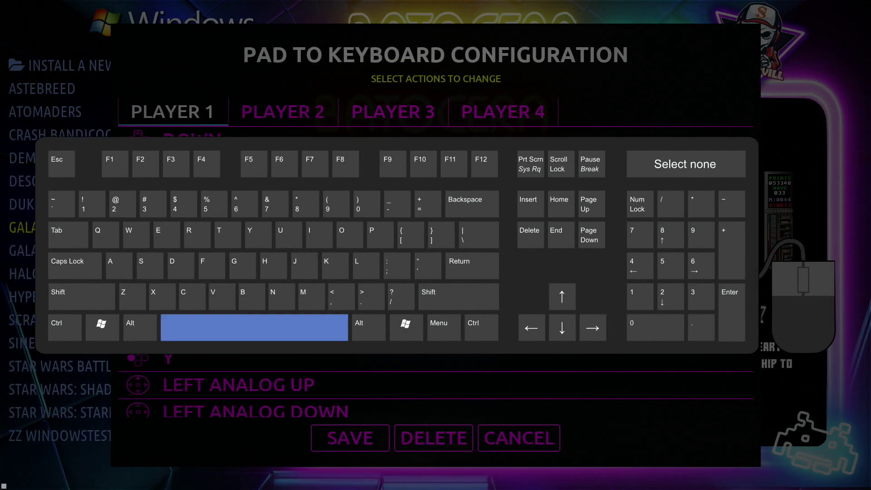
key("Return")
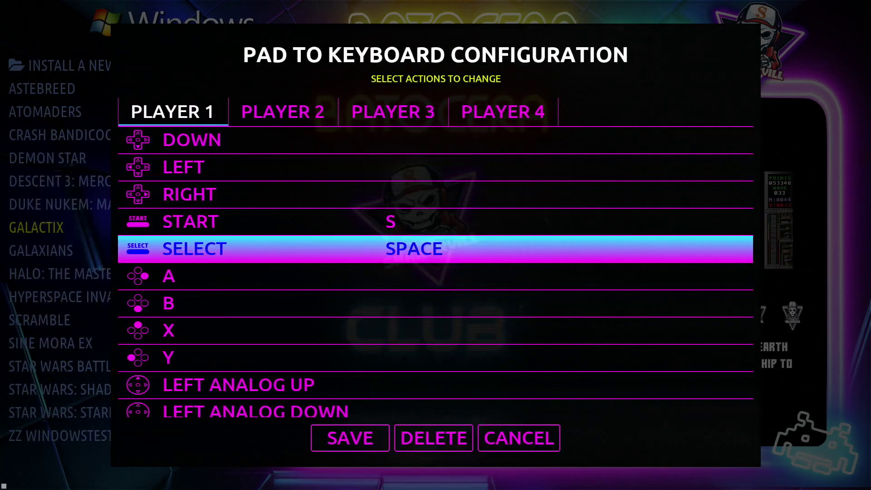
- Map Player 1's X button to C and Y button to P
key("Down")
key("Down")
key("Down")
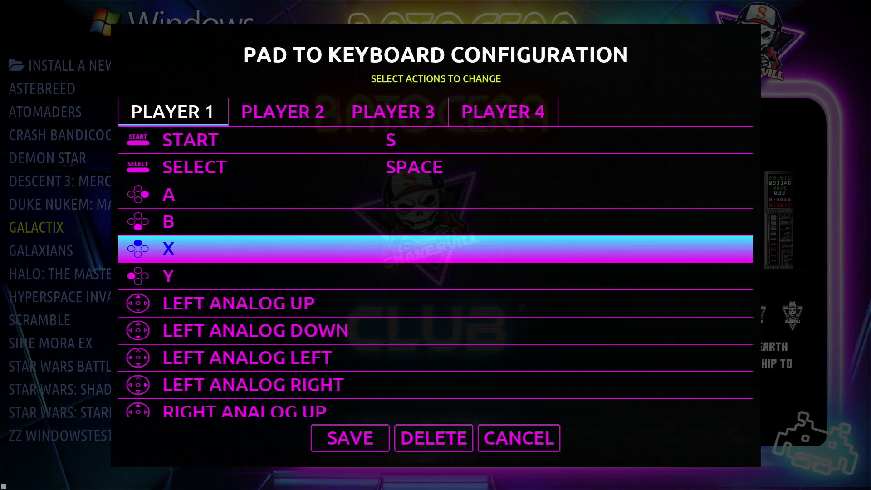
key("Return")
key("Left")
key("Left")
key("Left")
key("Left")
key("Left")
key("Left")
key("Left")
key("Left")
key("Left")
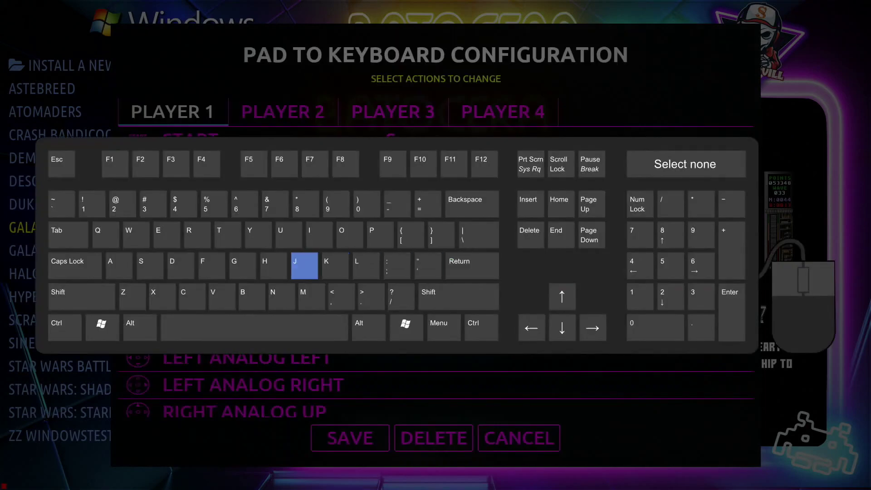
key("Down")
key("Return")
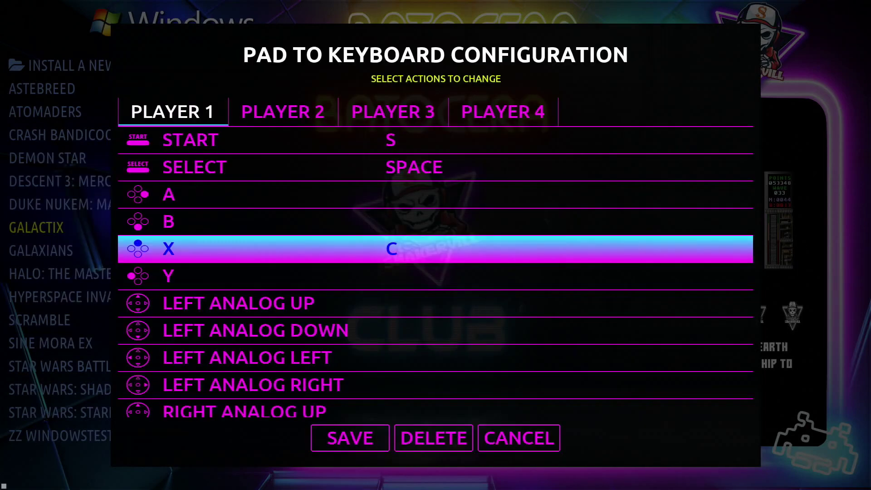
key("Down")
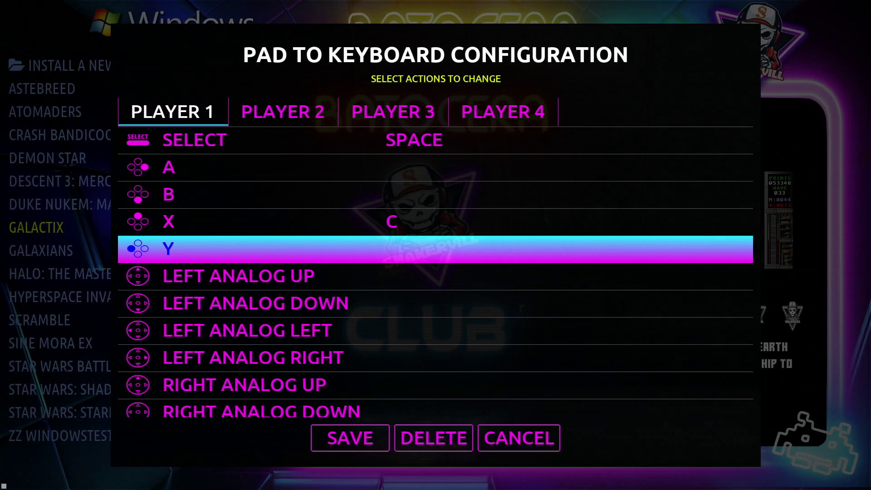
key("Return")
key("Left")
key("Left")
key("Left")
key("Left")
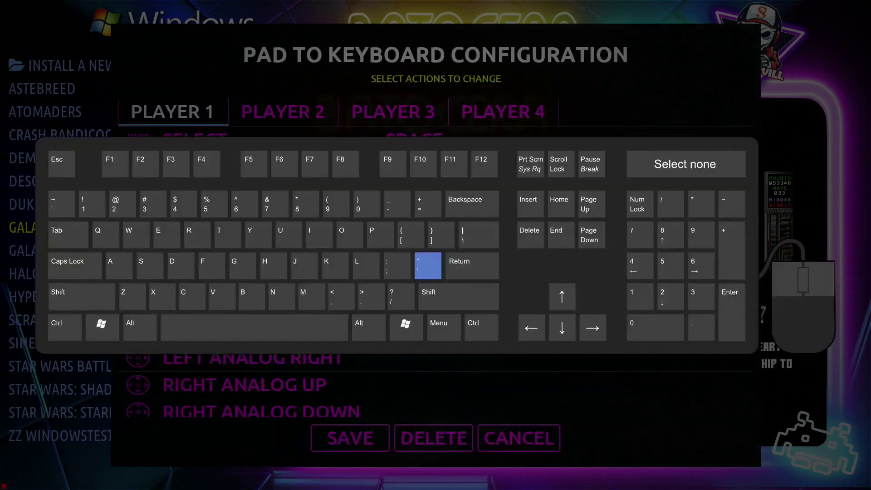
key("Up")
key("Right")
key("Right")
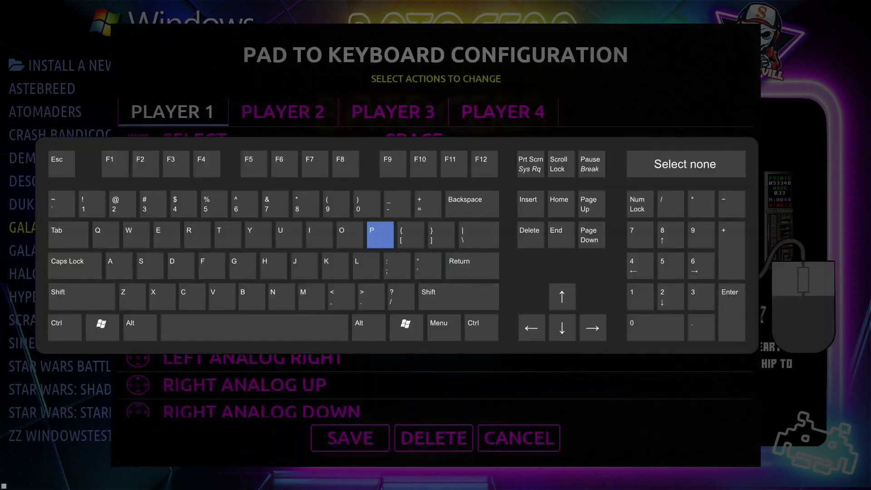
key("Return")
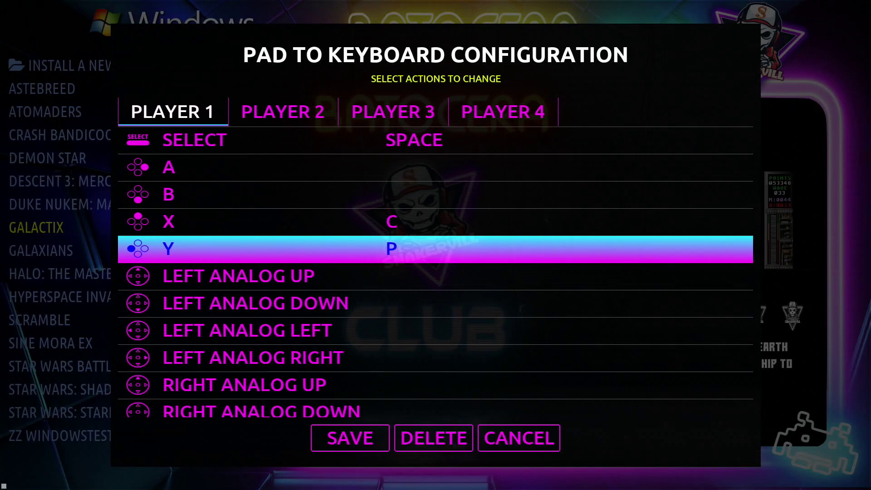
key("Down")
key("Down")
key("Down")
key("Down")
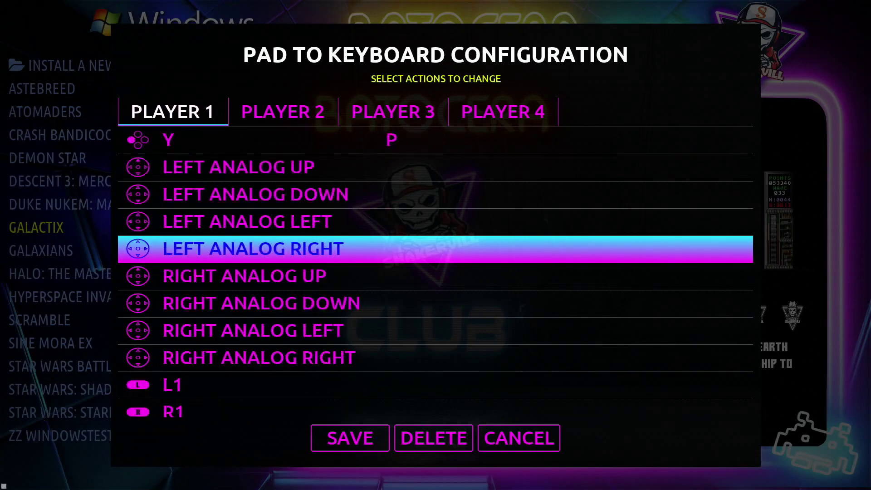
- Assign the Space key to Player 1's R2 button on the on-screen keyboard
key("Down")
key("Down")
key("Down")
key("Down")
key("Down")
key("Down")
key("Down")
key("Down")
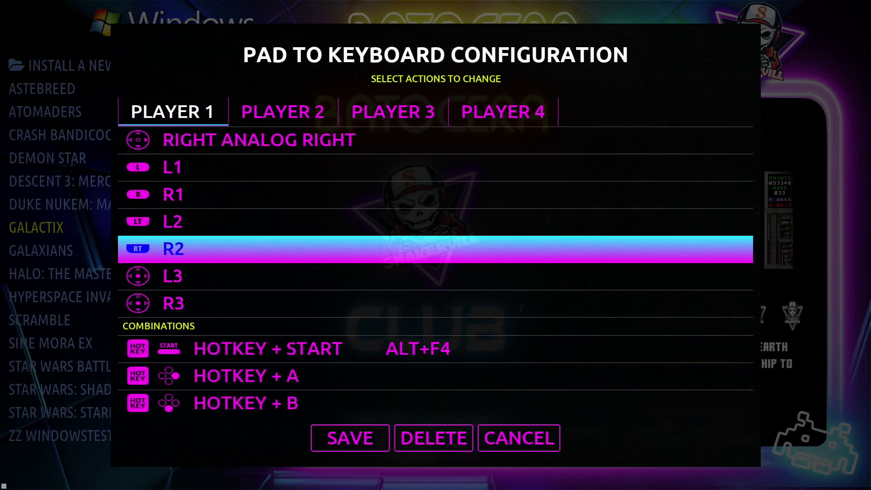
key("Return")
key("Left")
key("Left")
key("Left")
key("Left")
key("Left")
key("Down")
key("Down")
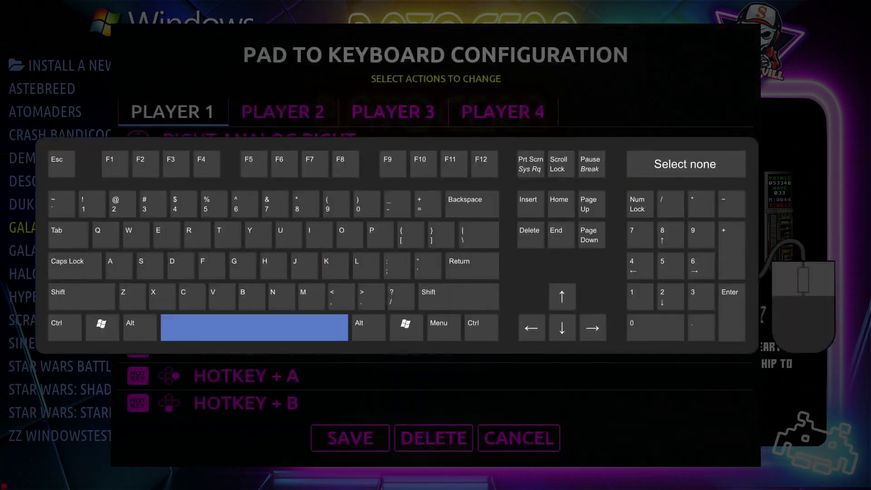
key("Return")
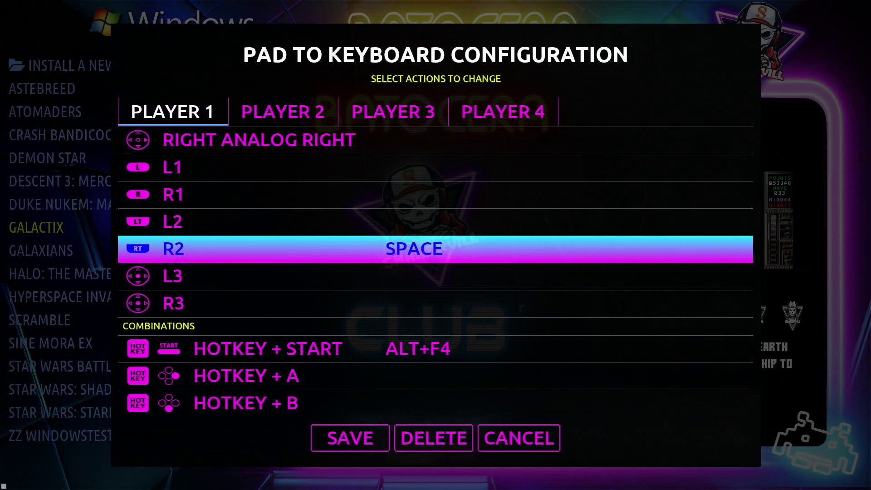
key("Down")
key("Down")
key("Down")
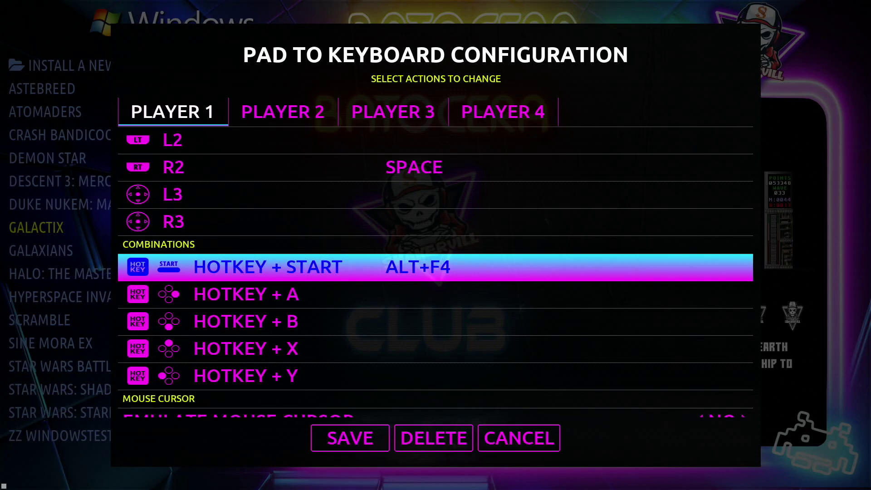
- Clear the existing ALT+F4 assignment from HOTKEY + START
key("Return")
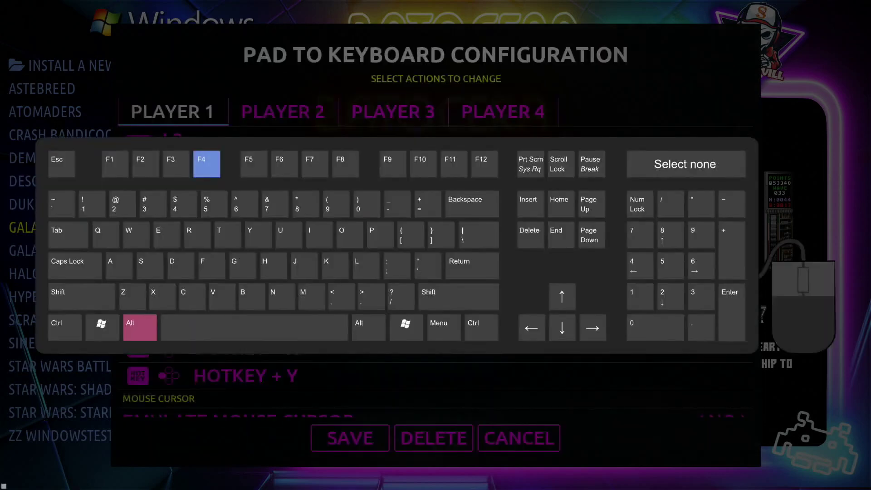
key("Right")
key("Right")
key("Right")
key("Right")
key("Right")
key("Right")
key("Right")
key("Right")
key("Right")
key("Right")
key("Right")
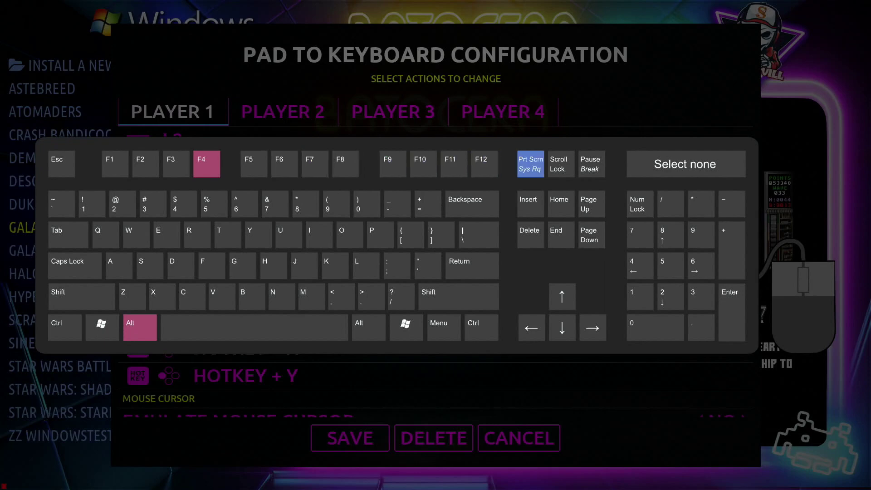
key("Up")
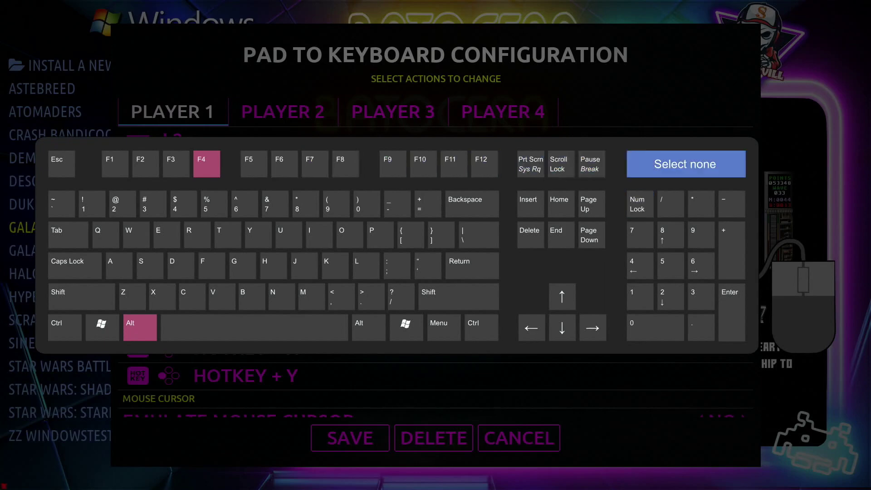
key("Return")
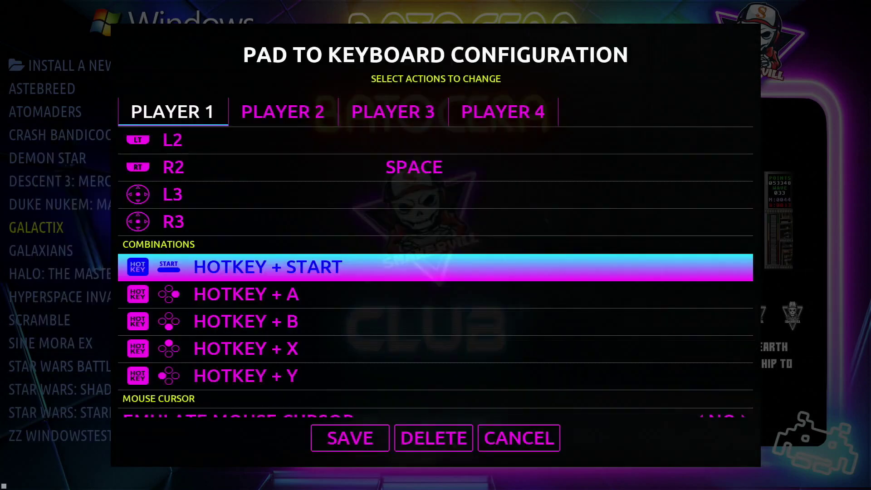
- Assign Alt and X to HOTKEY + START, making ALT+X the exit combination
key("Return")
key("Left")
key("Left")
key("Left")
key("Left")
key("Left")
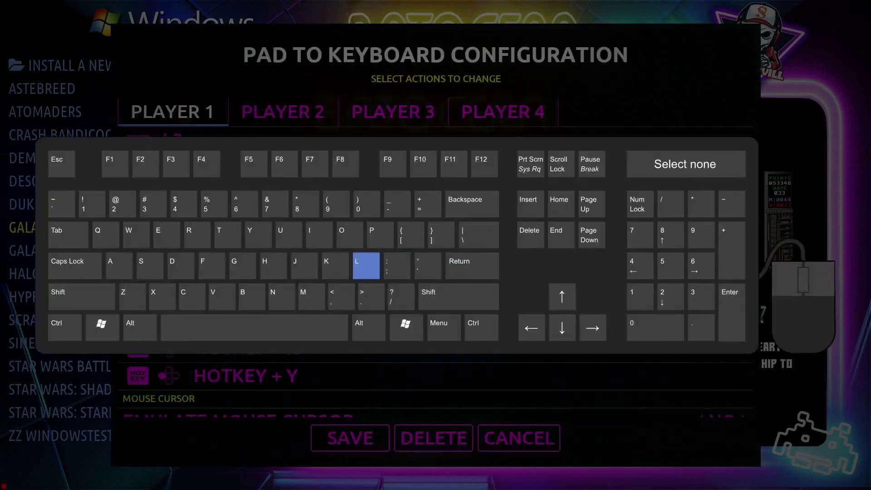
key("Left")
key("Down")
key("Down")
key("Left")
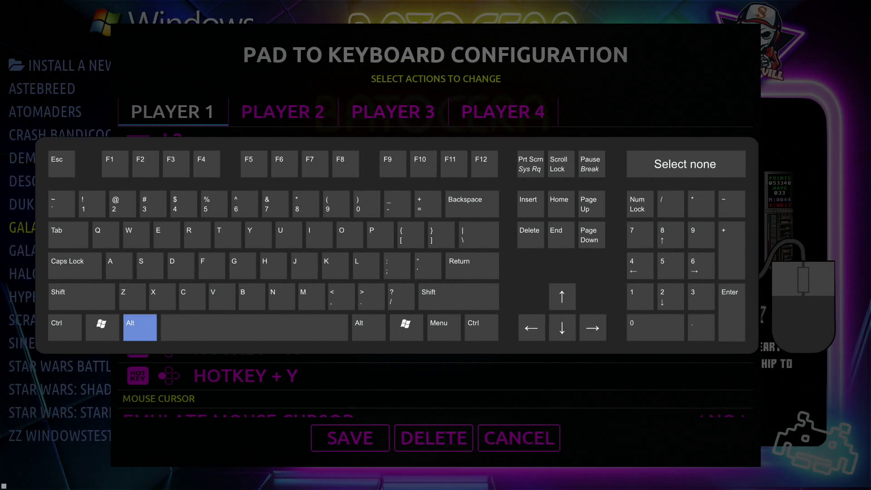
key("Return")
key("Up")
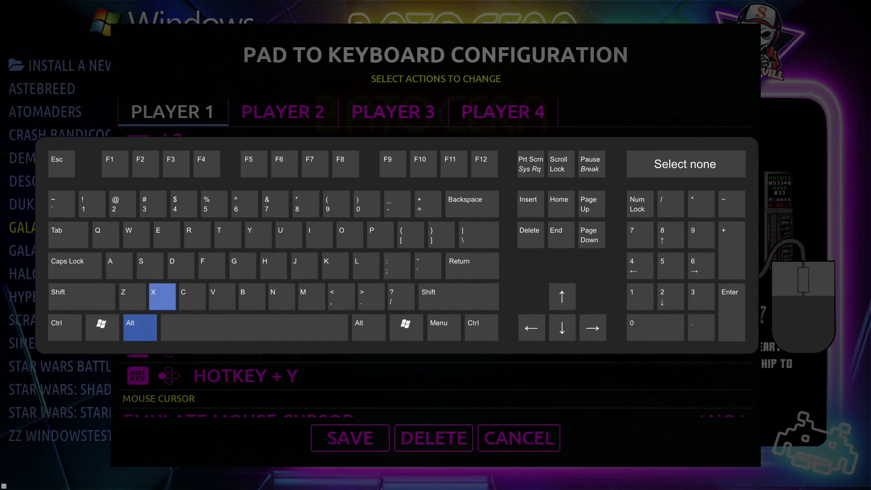
key("Return")
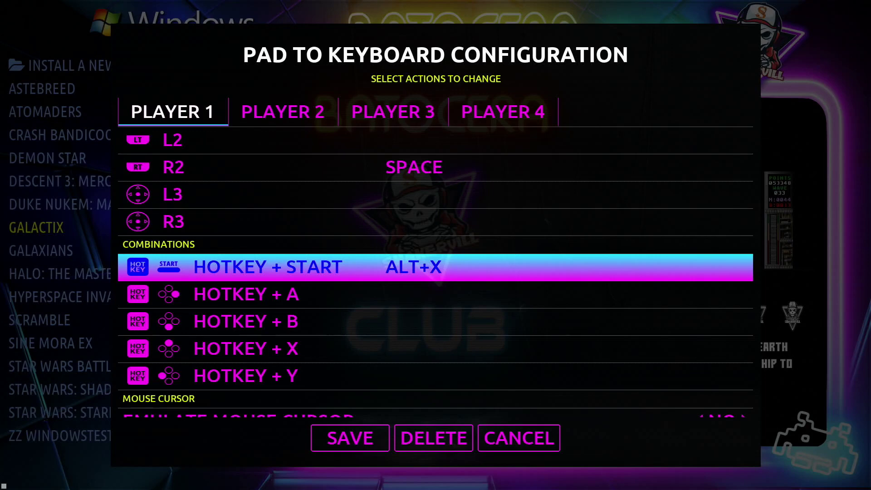
- Set Emulate Mouse Cursor to Right Analog Stick
key("Down")
key("Down")
key("Down")
key("Down")
key("Down")
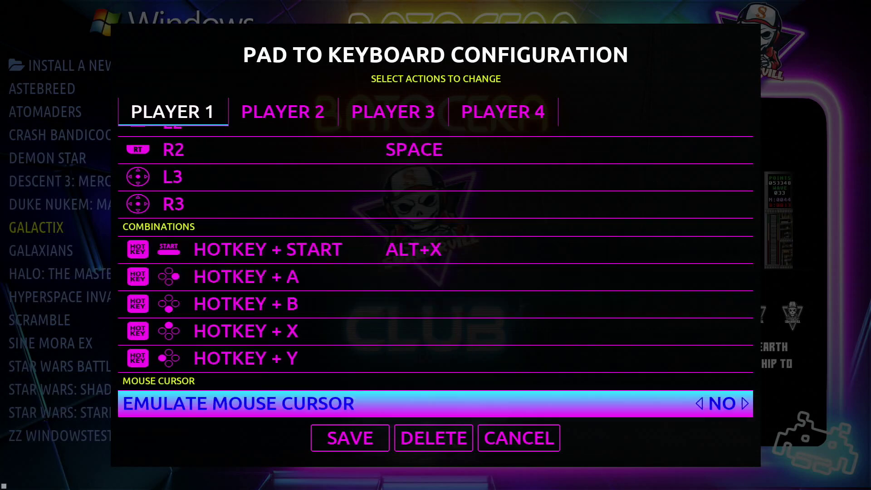
key("Return")
key("Down")
key("Down")
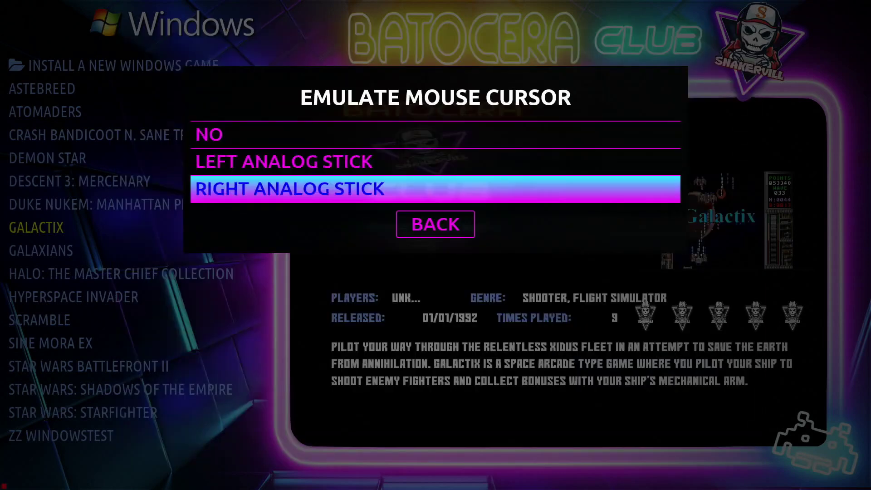
key("Return")
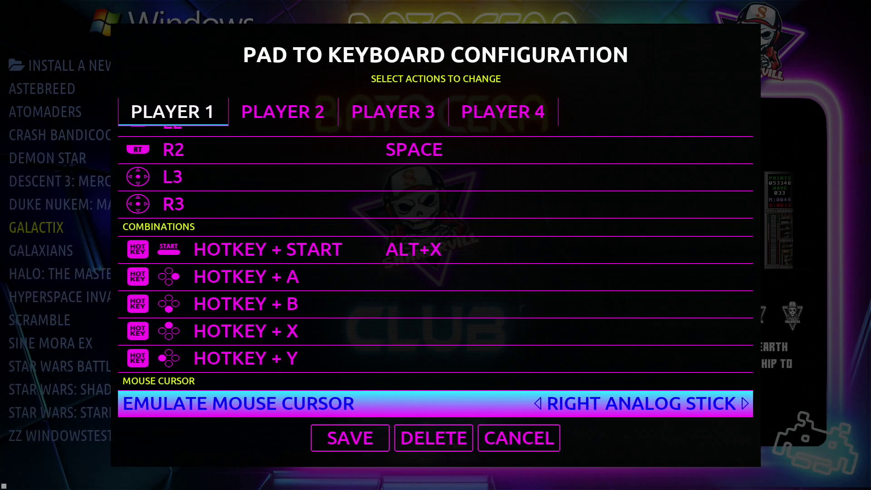
- Save Player 1's pad-to-keyboard mapping and return to the Galactix details
key("Down")
key("Return")
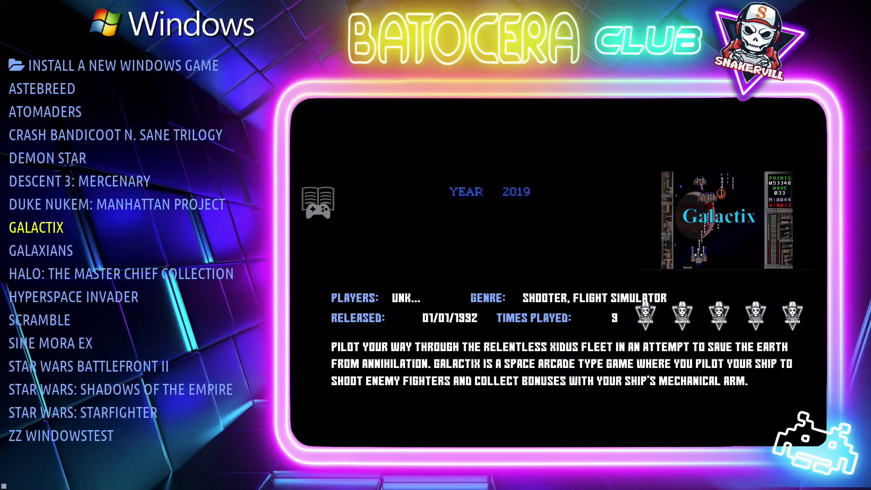
key("Down")
key("Up")
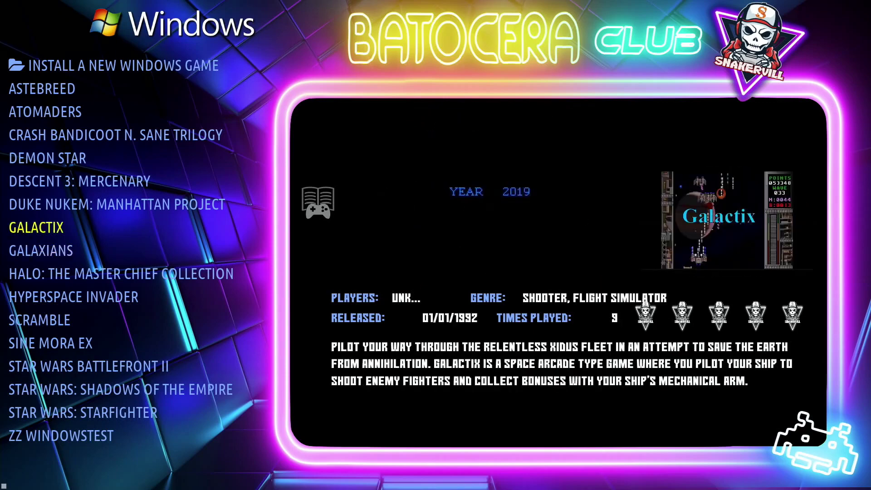